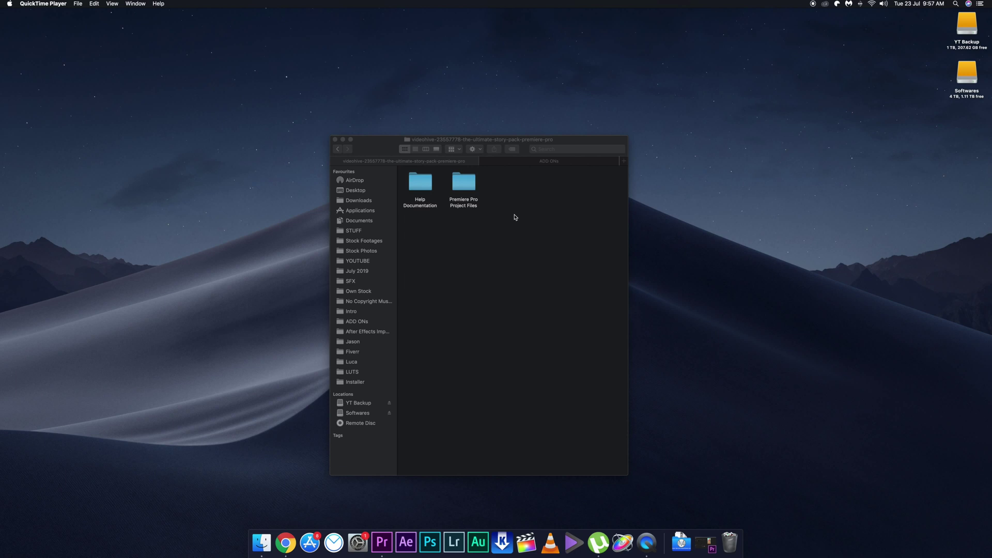
Step: Preview ReadMe.pdf in the Help Documentation folder to read the pack's font list
left_click(515, 217)
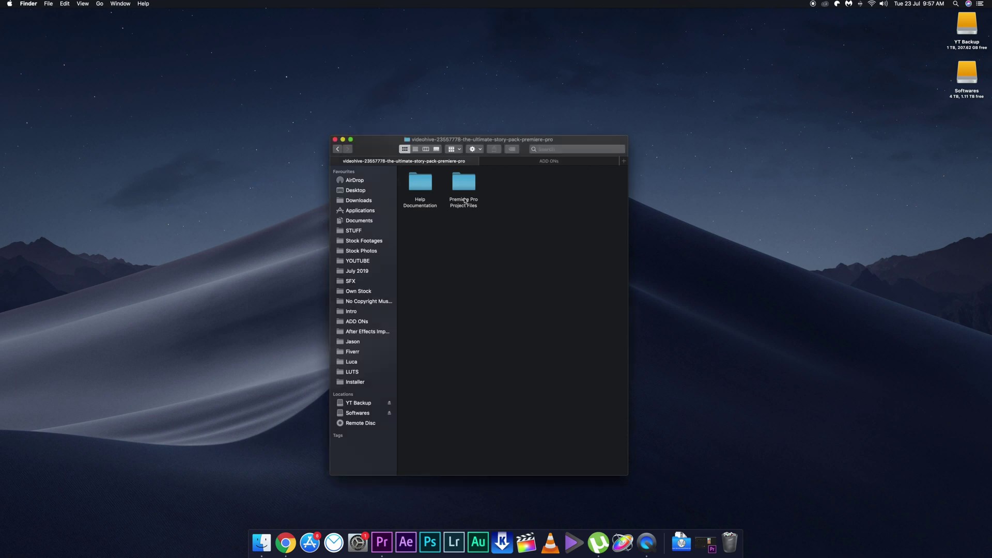
double_click(419, 185)
left_click(419, 186)
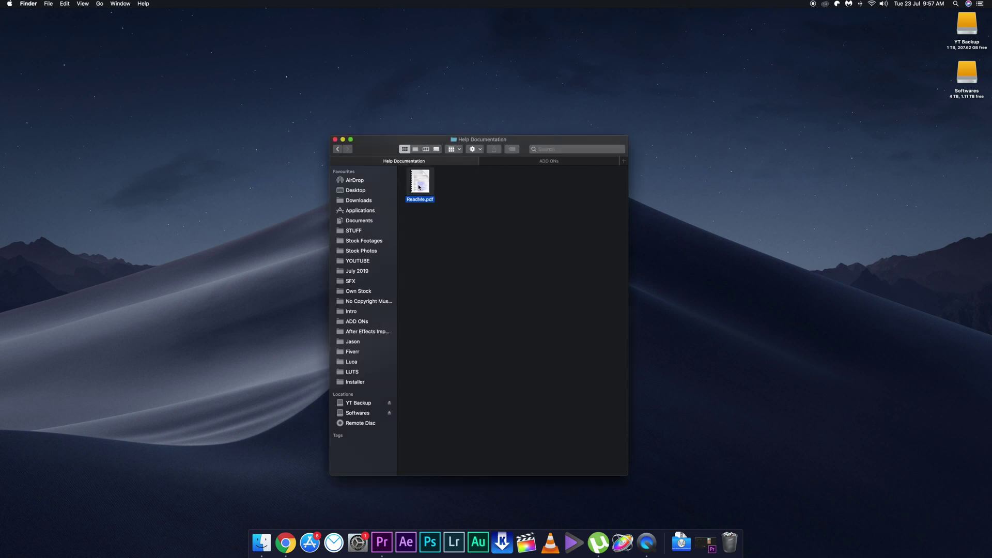
key("space")
scroll(420, 189, "down", 15)
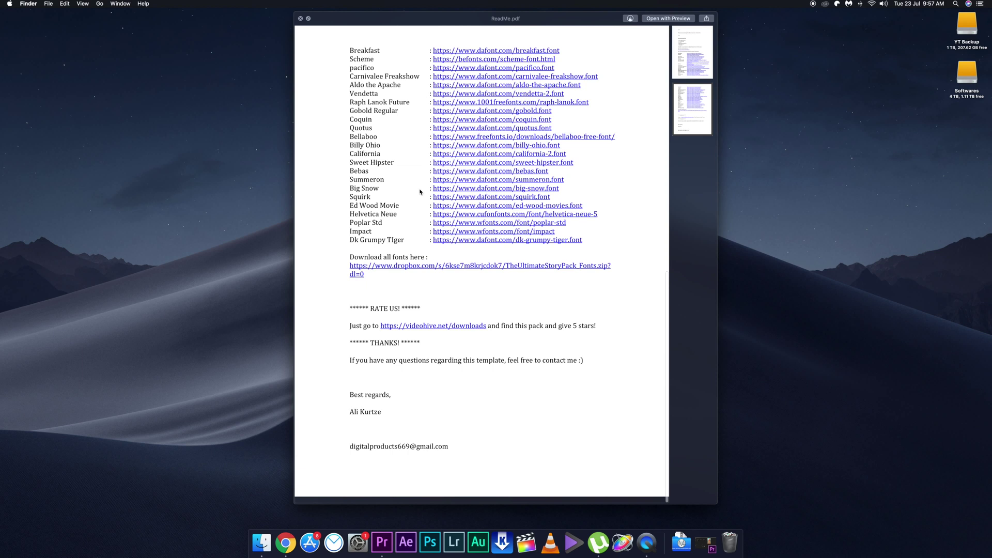
key("space")
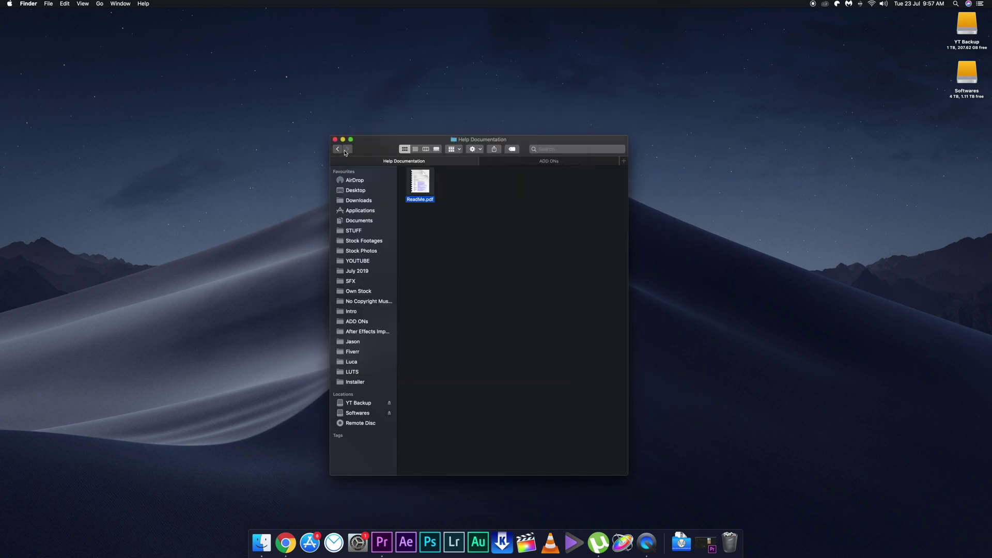
Step: Open the Premiere Pro Project Files folder and select The Ultimate Story Pack.prproj
left_click(339, 149)
double_click(476, 185)
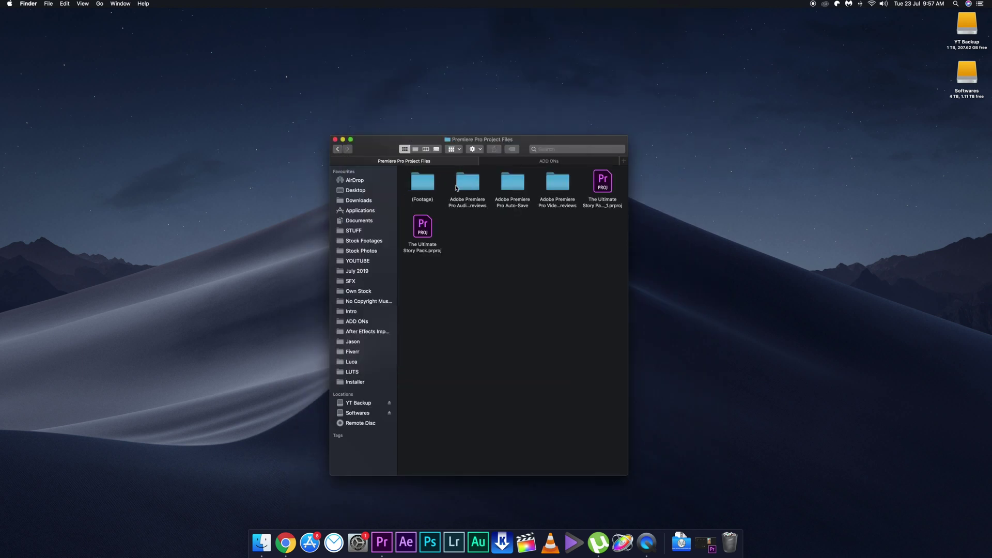
left_click(612, 185)
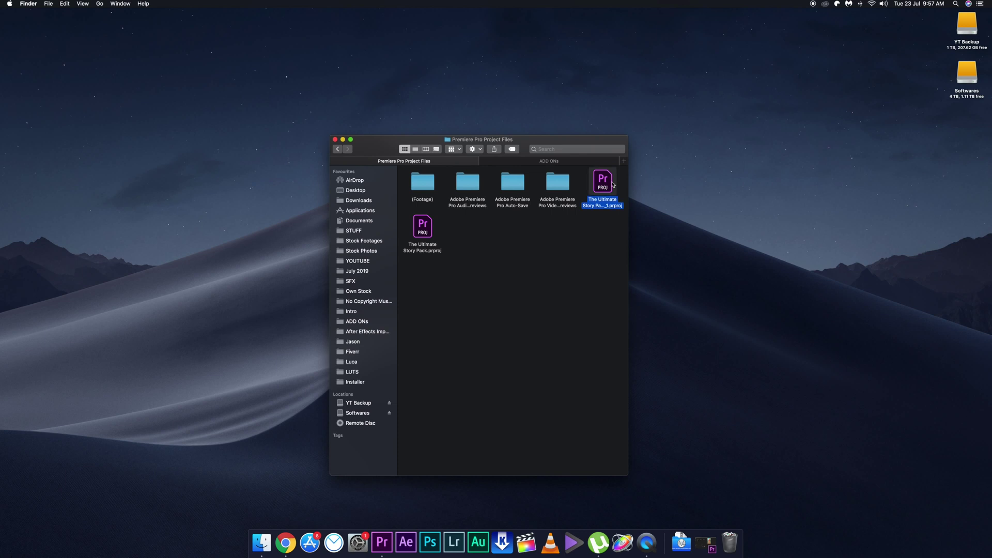
left_click(424, 229)
key("space")
key("space")
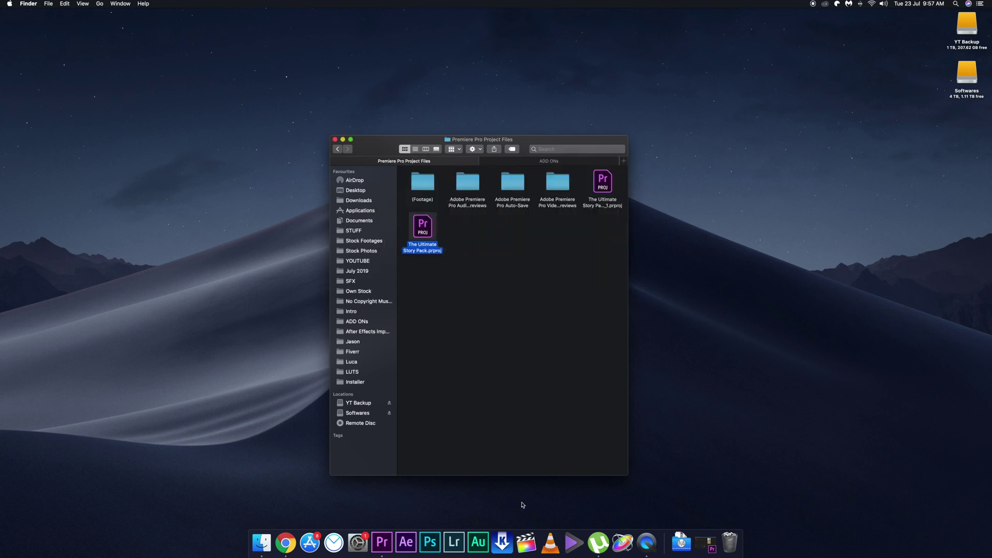
Step: Back in Premiere, play Pre-made Scene 01 from its first frame
left_click(382, 542)
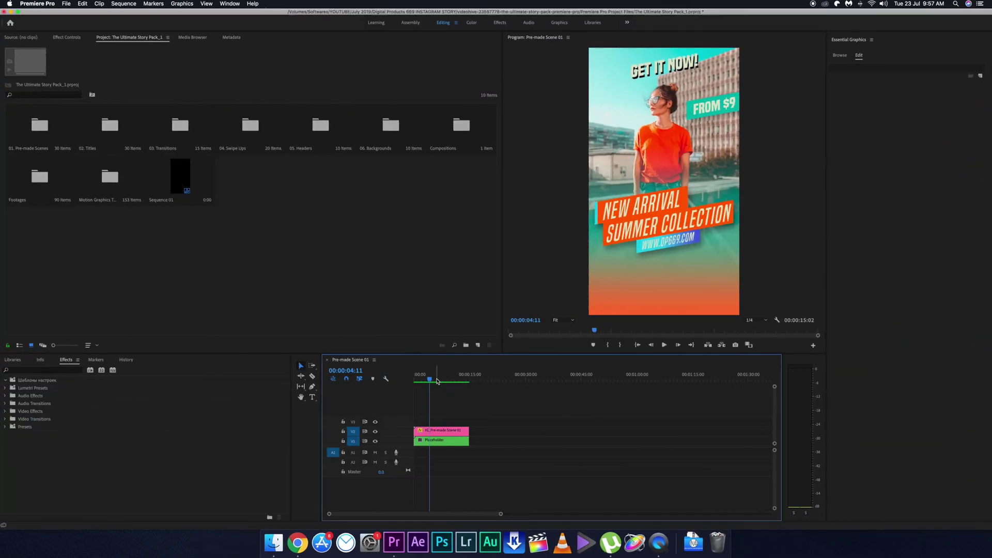
left_click_drag(438, 380, 413, 381)
key("space")
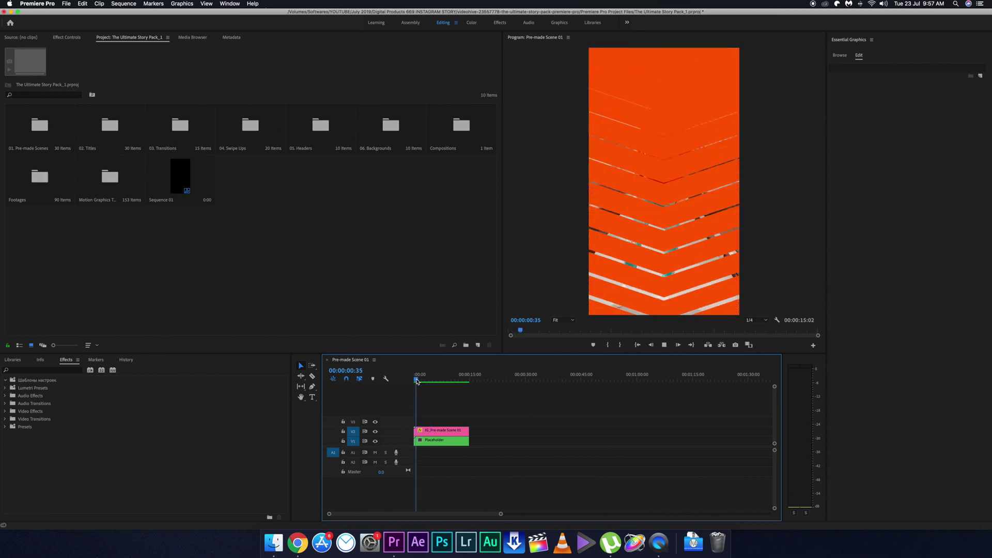
Step: Switch the Project panel to List View and select the Pre-made Scenes, Titles and Transitions bins
left_click(155, 240)
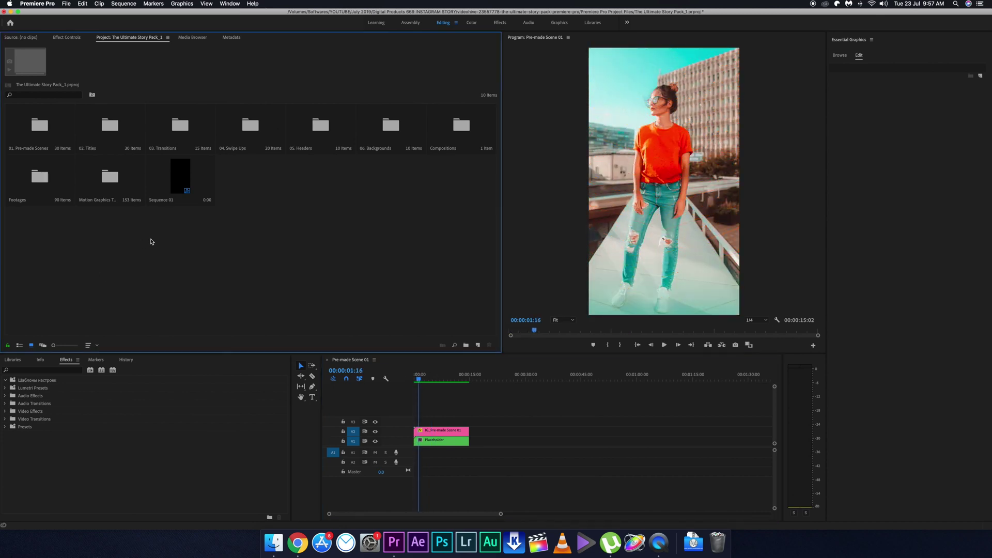
left_click(20, 345)
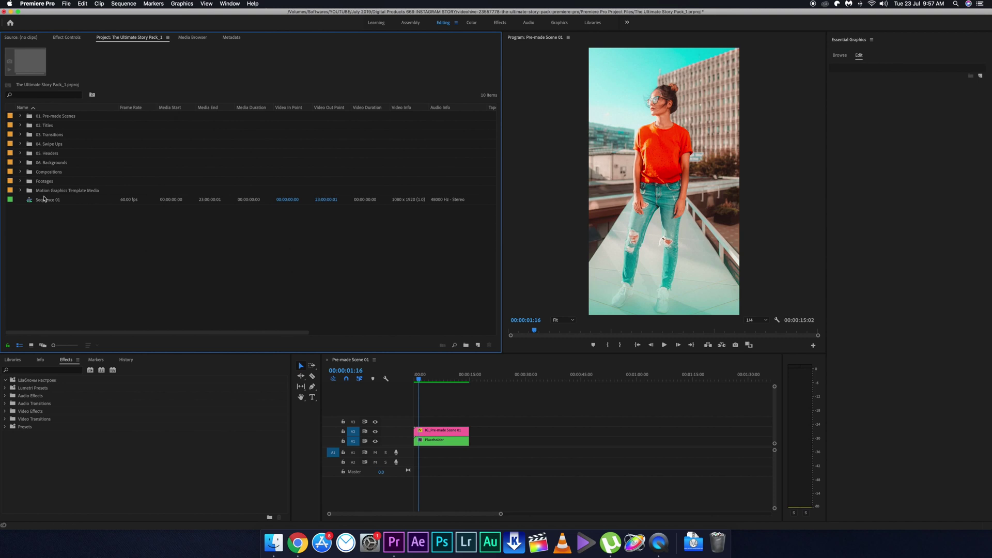
left_click(50, 117)
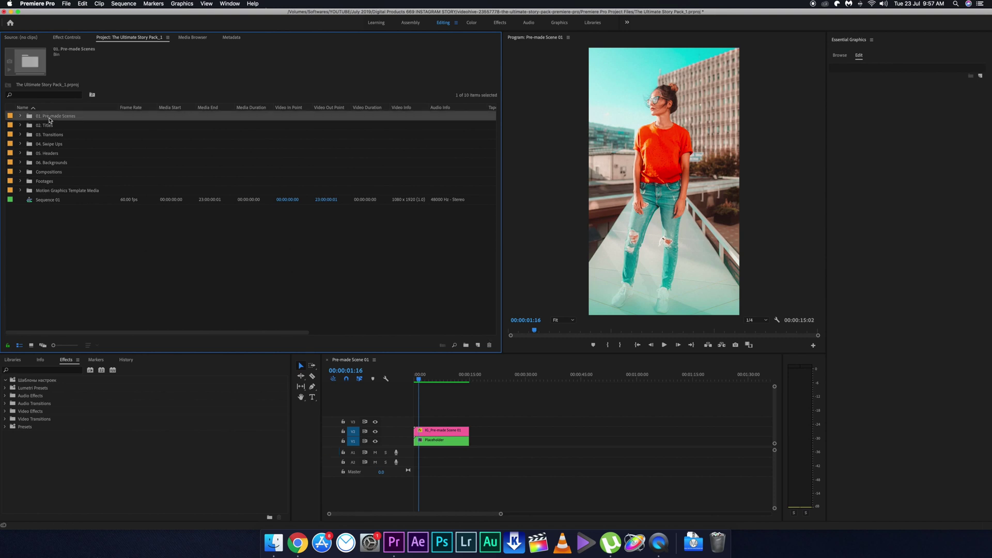
left_click(50, 126)
left_click(51, 135)
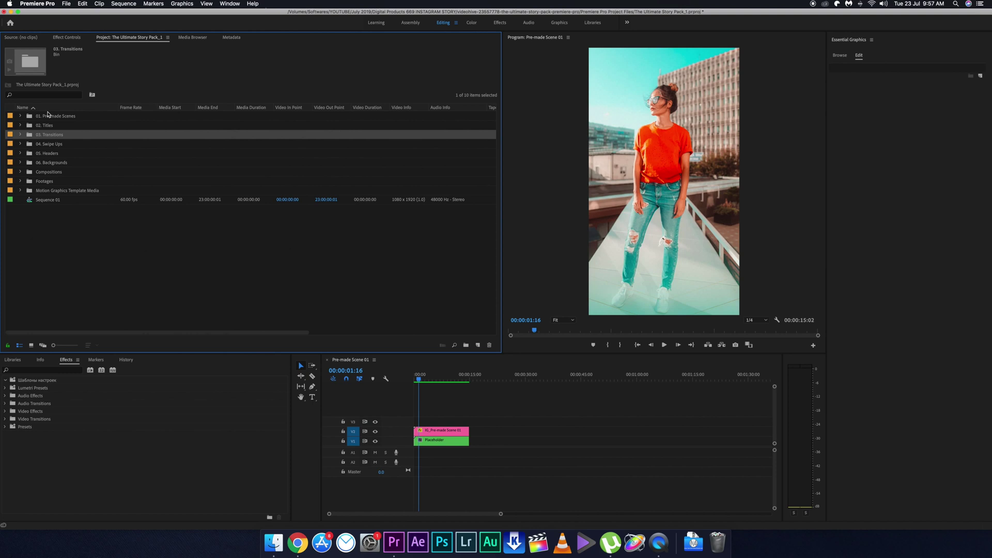
Step: Open the Pre-Made Scene_01 bin and browse its Placeholder, Pre-made Scene 01 and Square sequences
left_click(31, 345)
double_click(38, 133)
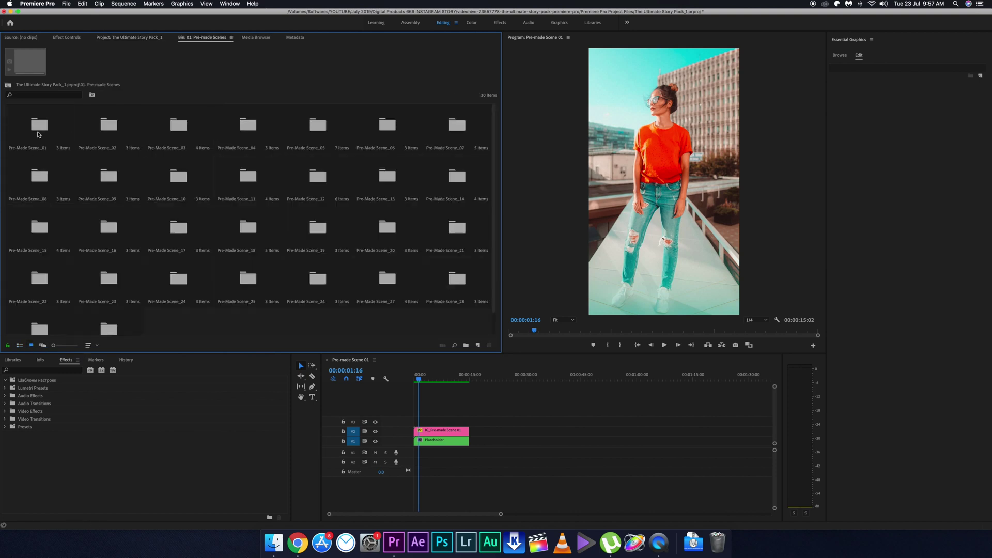
double_click(39, 133)
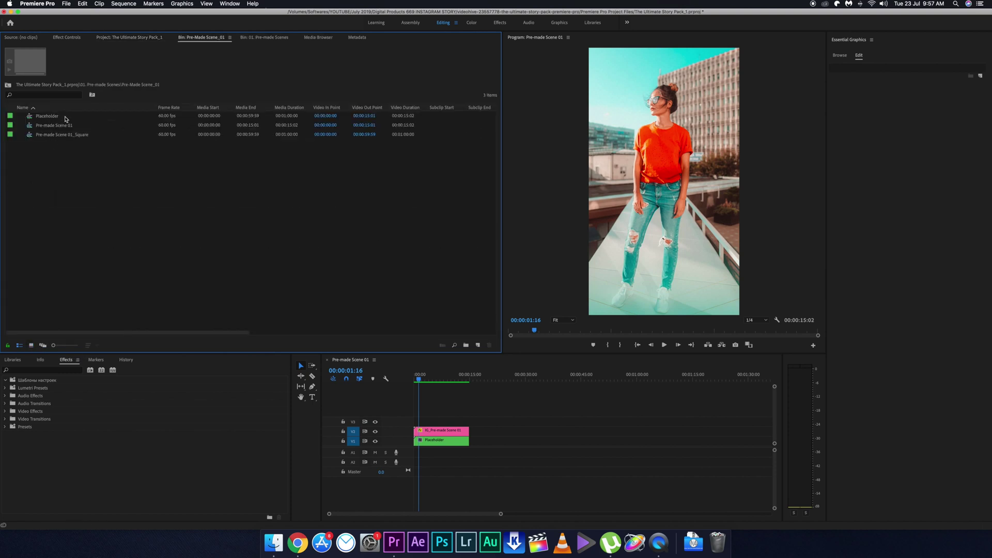
left_click(31, 345)
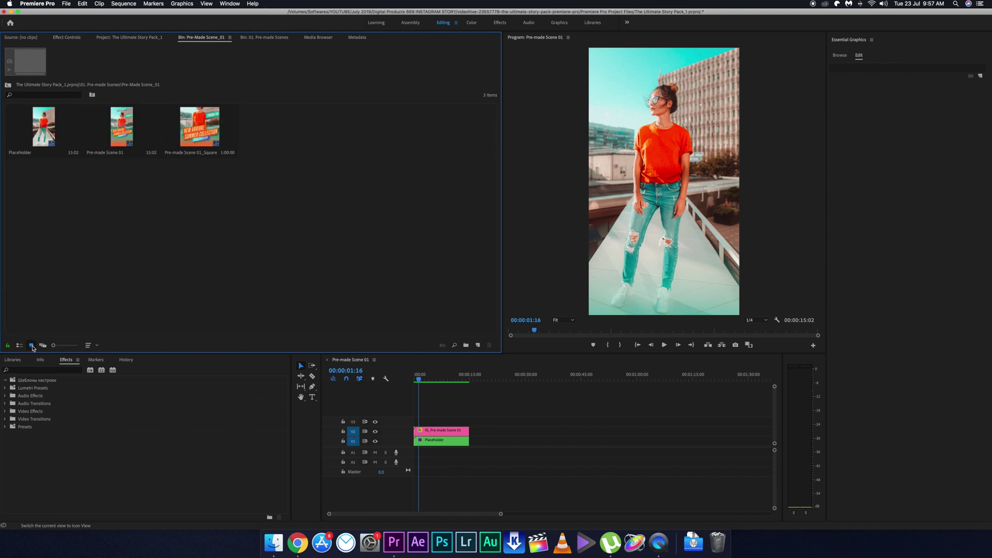
left_click(44, 127)
left_click(122, 127)
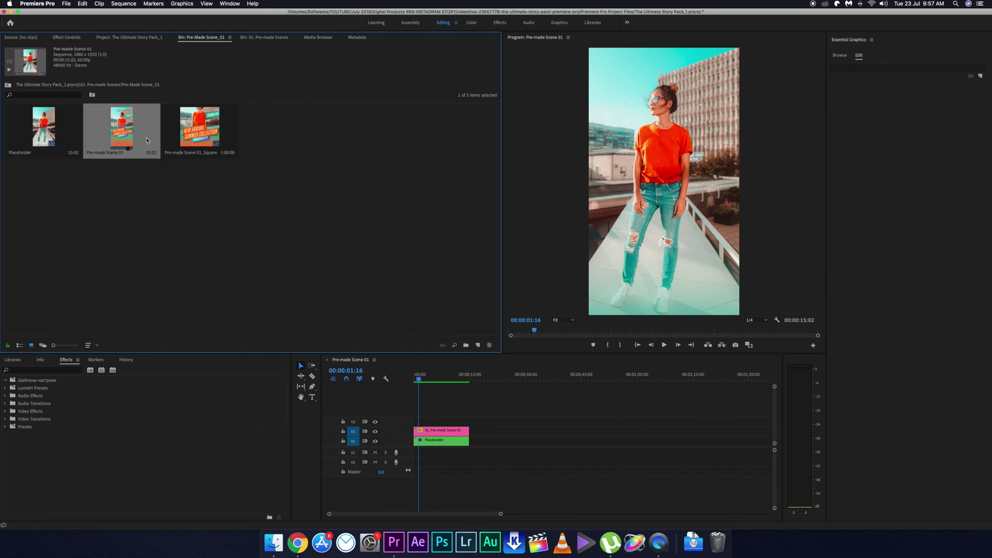
left_click(189, 139)
left_click(19, 346)
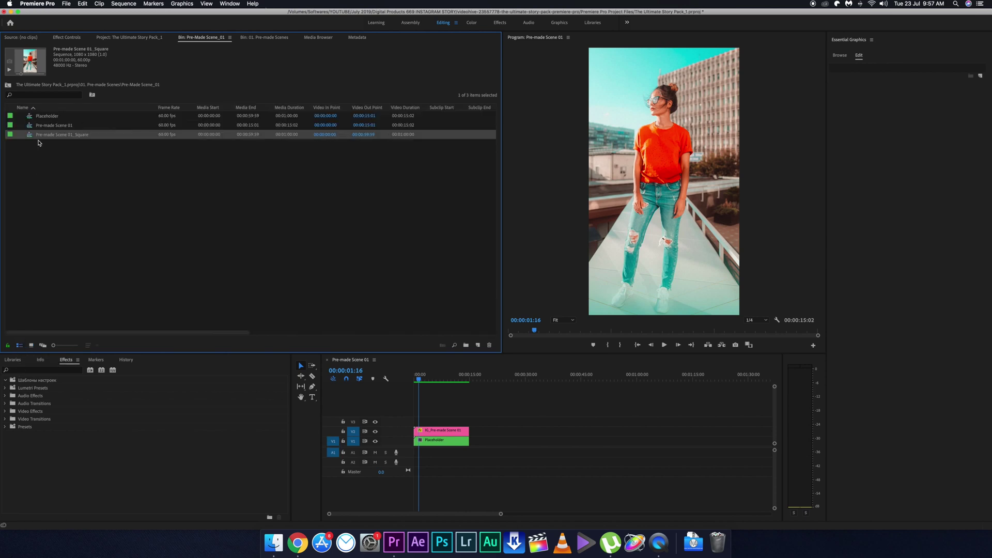
left_click(119, 38)
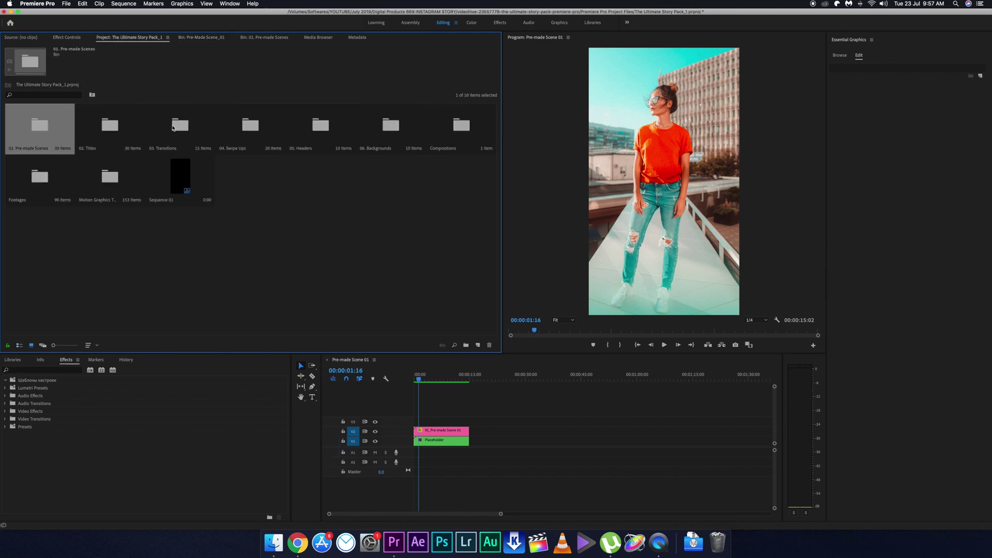
Step: Open the Pre-Made Scene_04 bin, return to the top-level bins and jump to 00:00:06:54
double_click(55, 129)
double_click(152, 139)
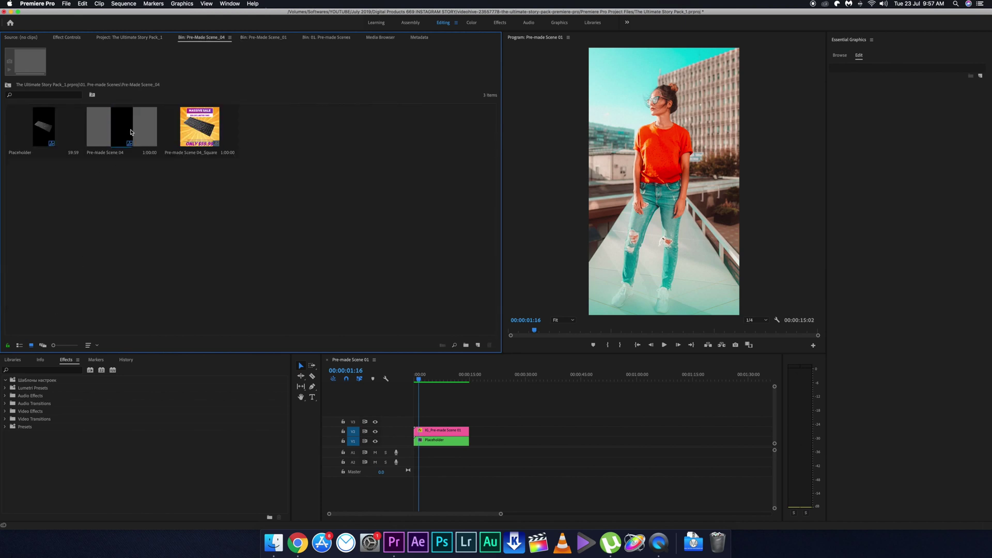
left_click(107, 38)
left_click(440, 380)
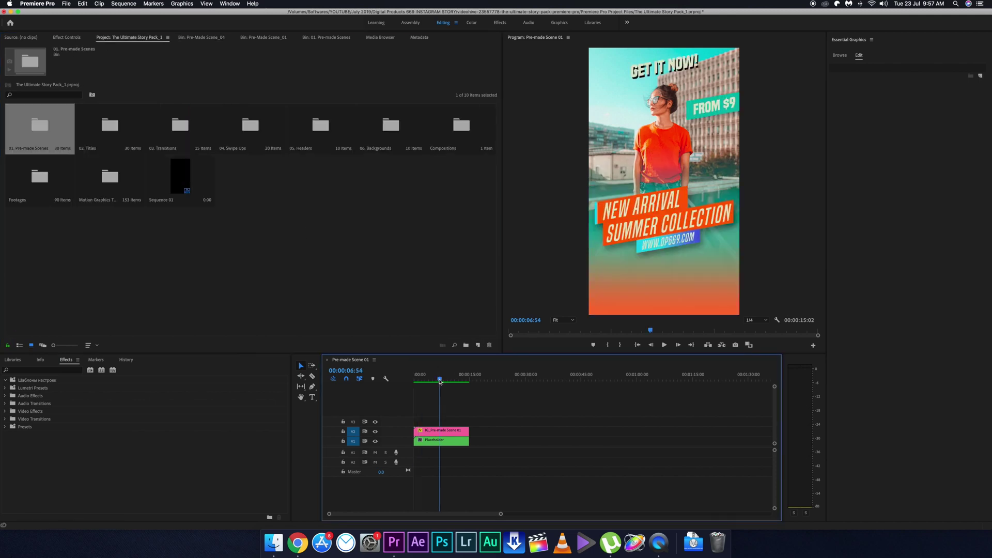
Step: Select the pink scene clip at 00:00:04:48 and show its Essential Graphics Textholder fields
mouse_move(439, 380)
left_mouse_down()
mouse_move(417, 379)
mouse_move(432, 380)
left_mouse_up()
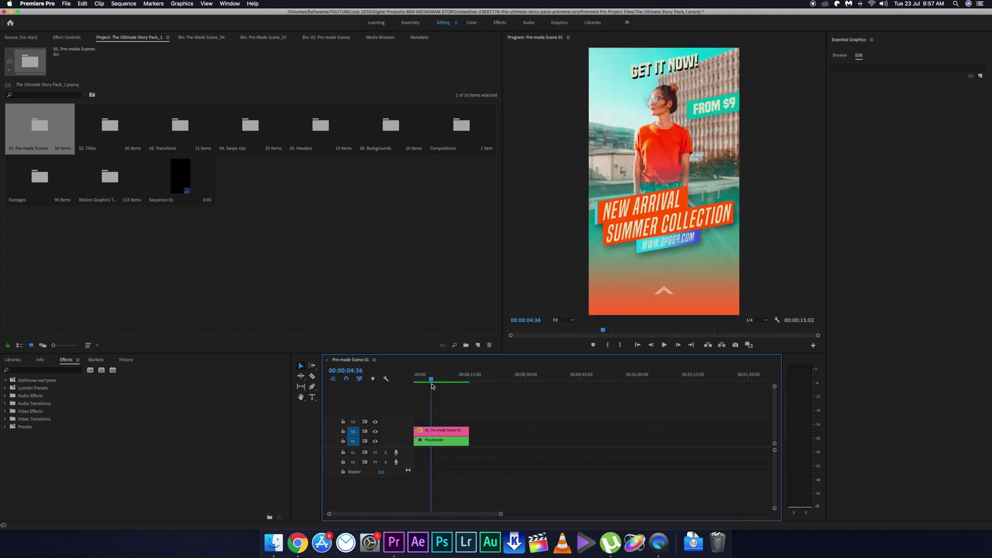
left_click(440, 435)
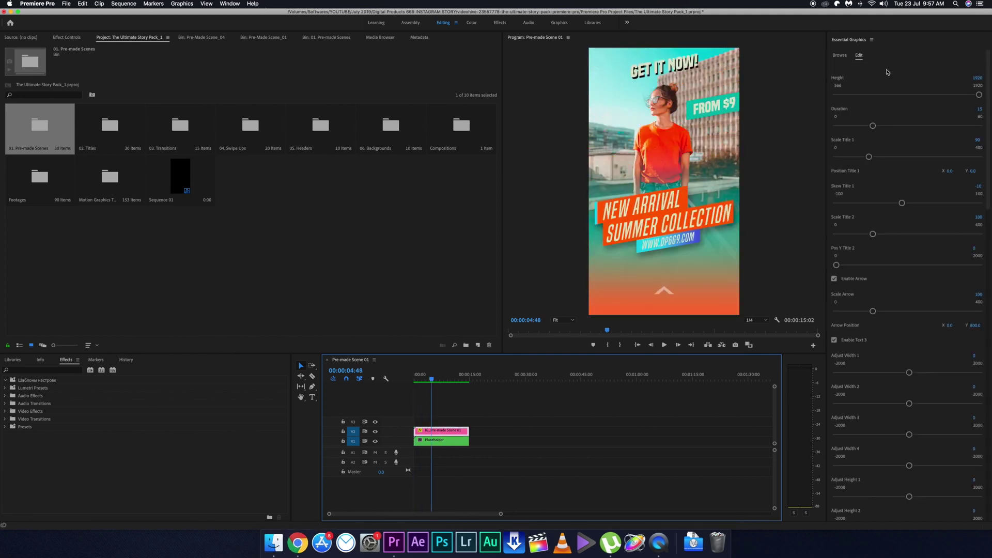
left_click(230, 4)
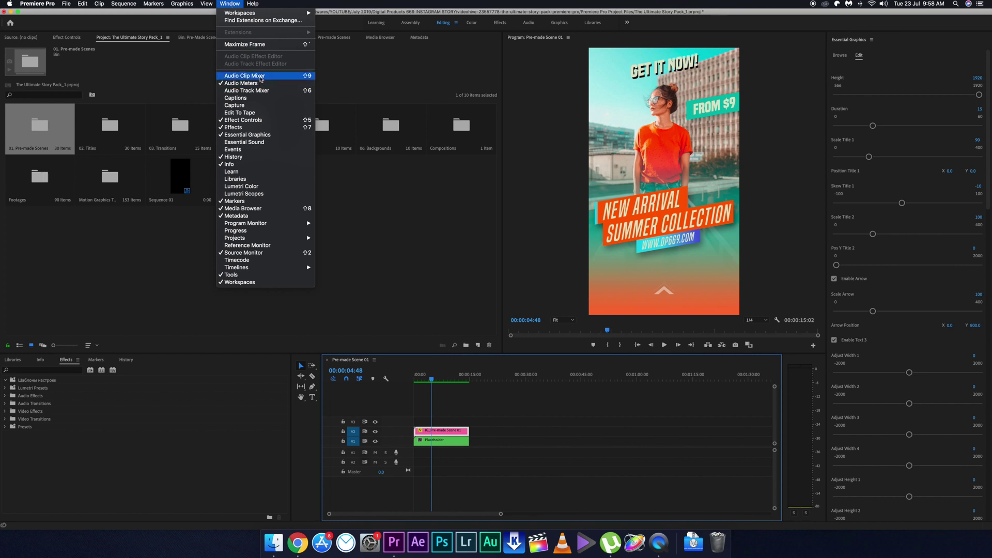
left_click(239, 135)
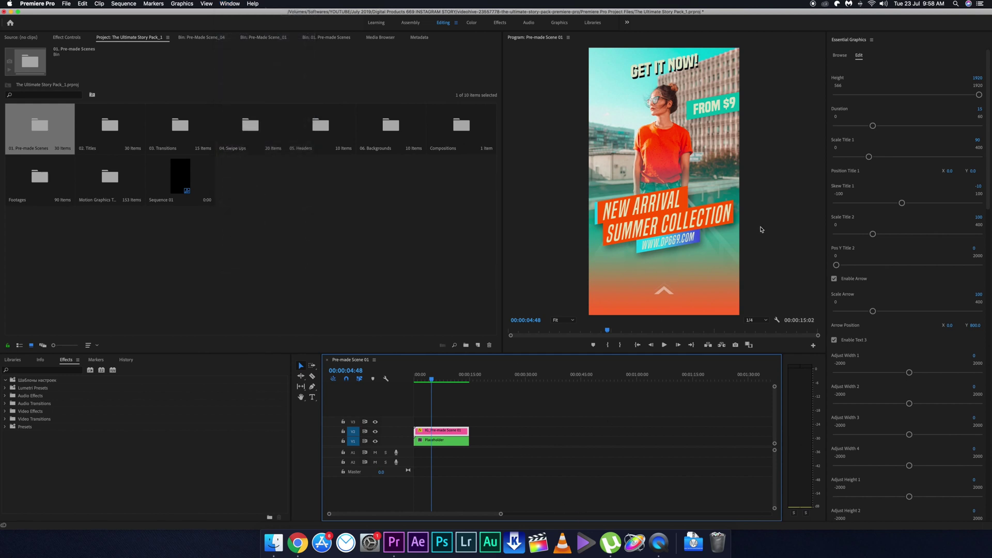
scroll(931, 200, "down", 2)
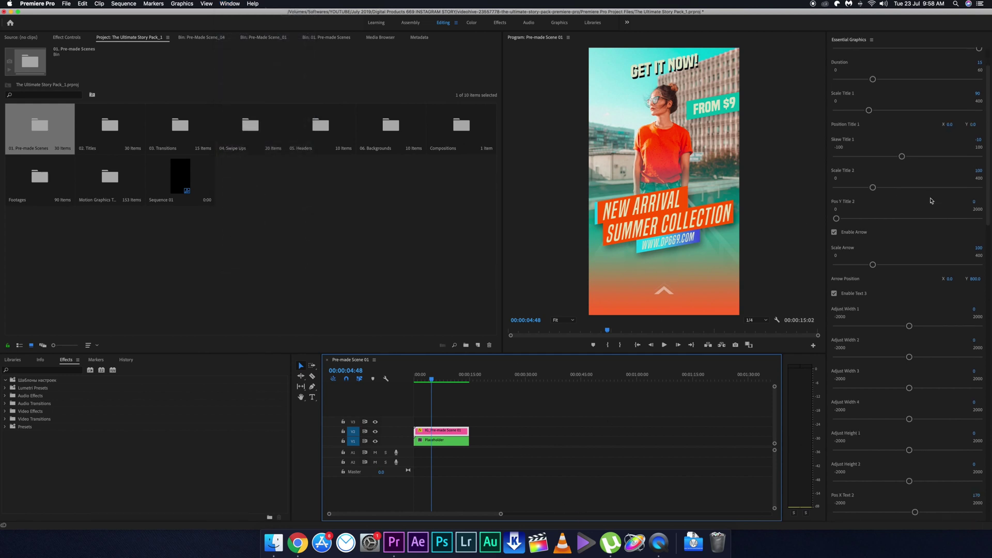
scroll(932, 200, "down", 10)
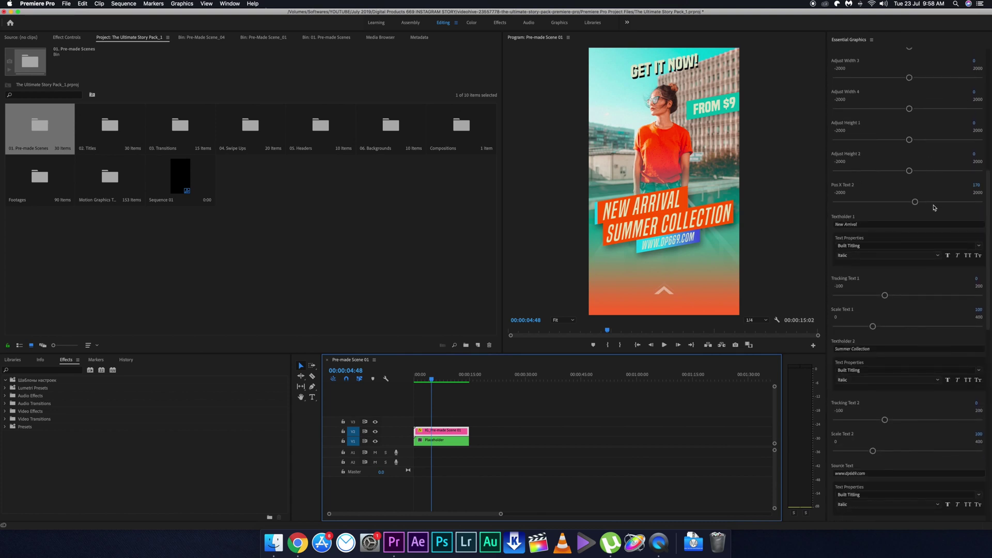
Step: Replace Textholder 'New Arrival' with HELLO and 'Summer Collection' with SAMPLE in Essential Graphics
left_click(848, 225)
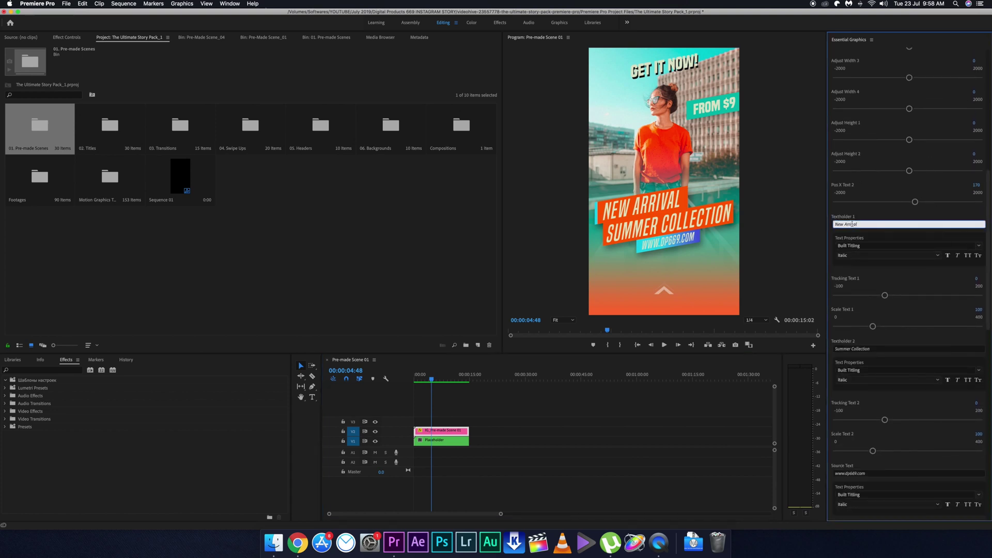
key("super+a")
type("HELLO")
left_click(439, 376)
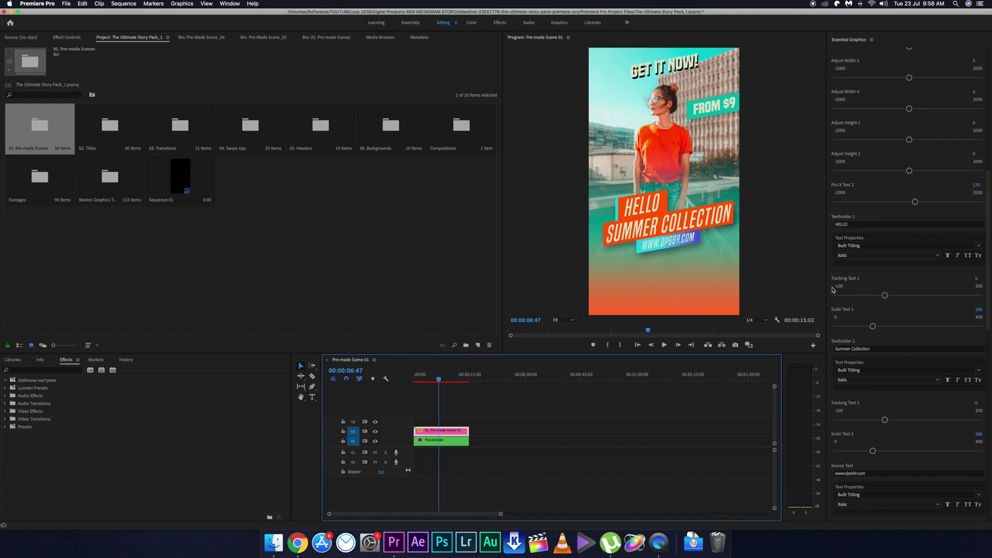
scroll(835, 290, "down", 3)
left_click(868, 282)
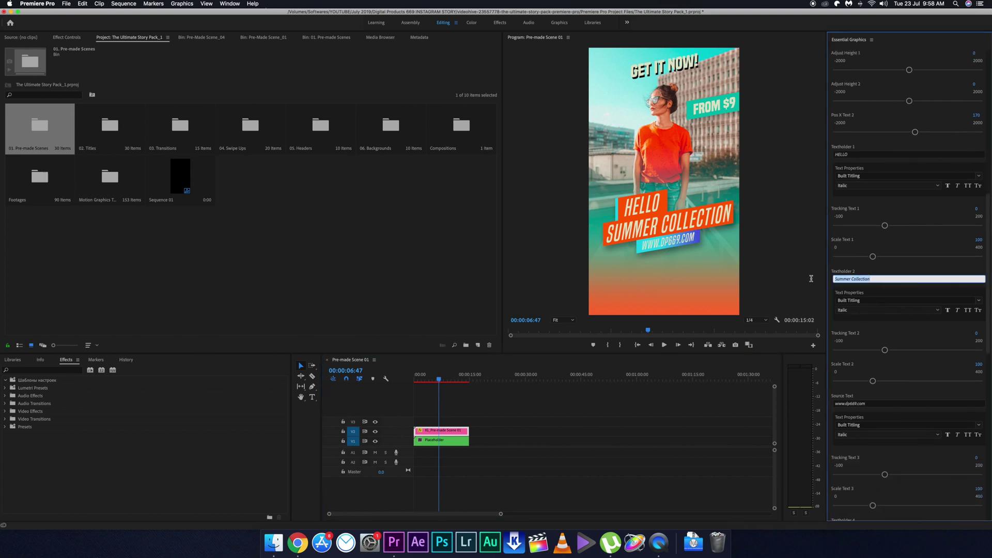
type("SAMPLE")
key("Return")
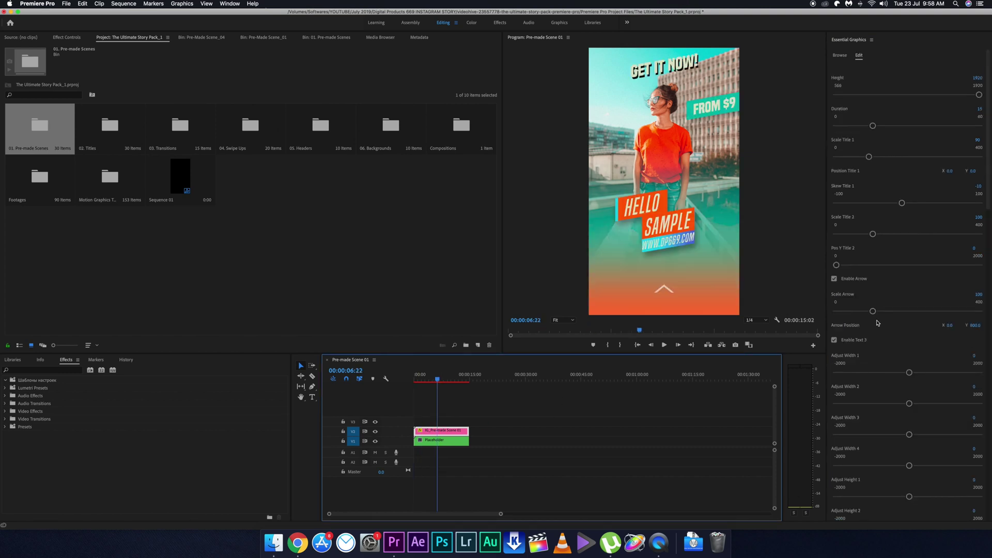
scroll(873, 336, "down", 5)
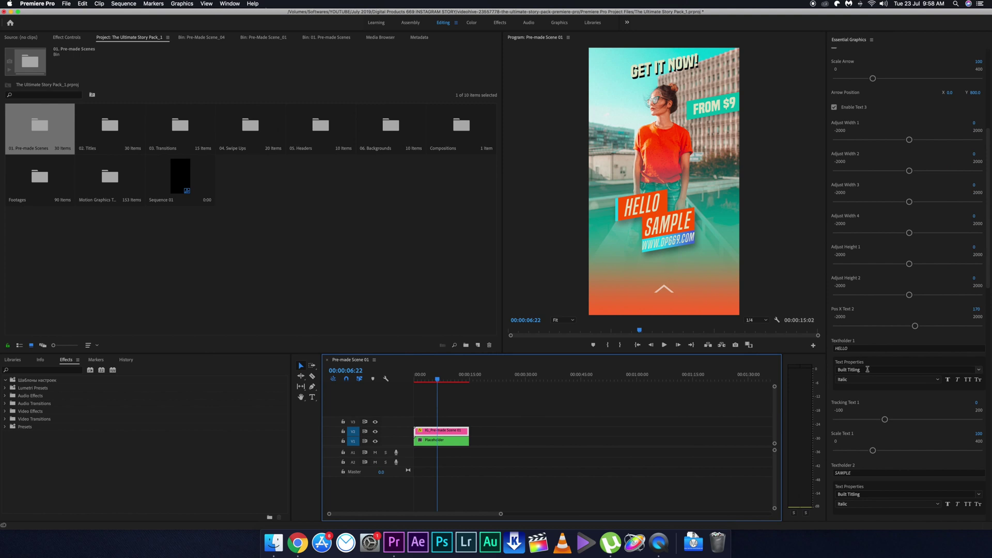
scroll(918, 349, "down", 10)
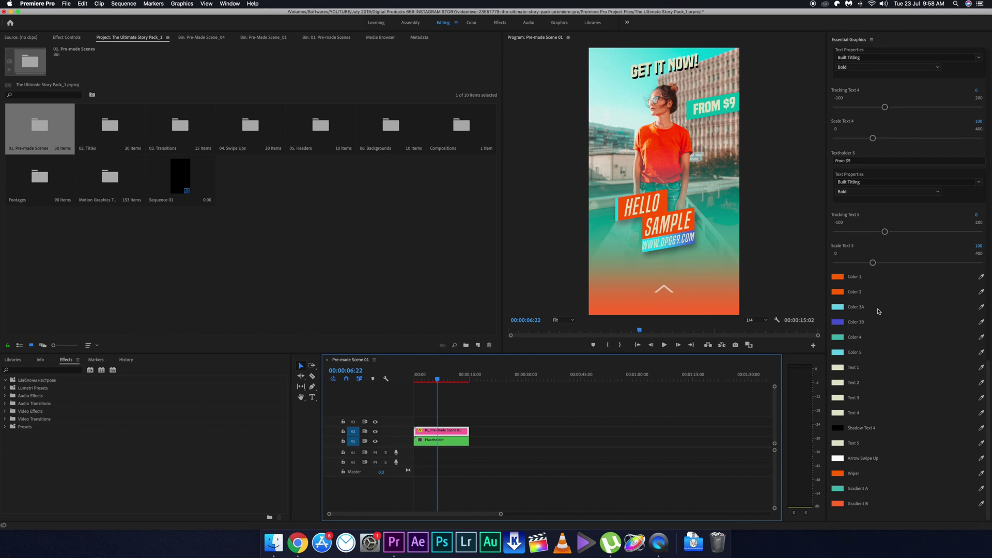
Step: Preview the scene, then open the Placeholder nested sequence and scrub its photo clip
left_click(441, 384)
key("space")
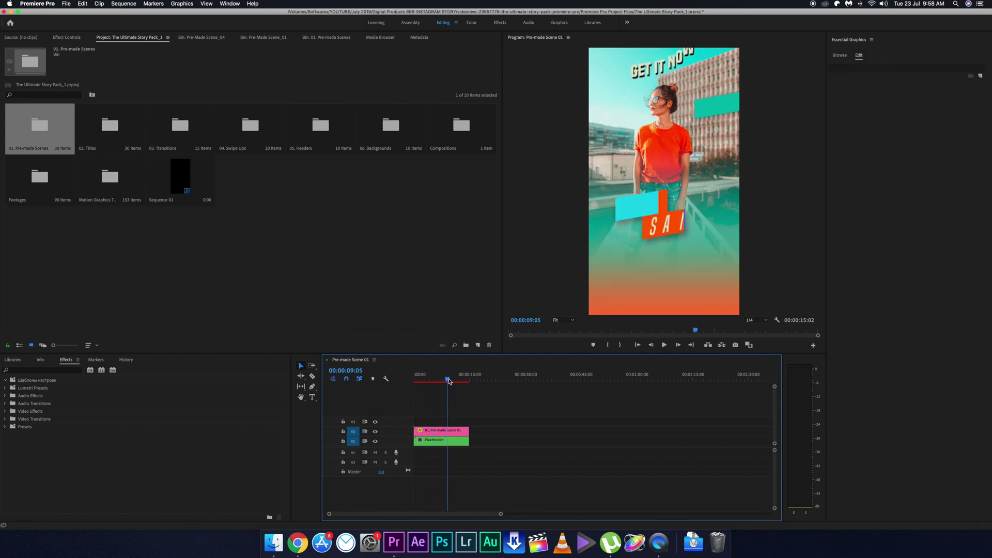
left_click(442, 429)
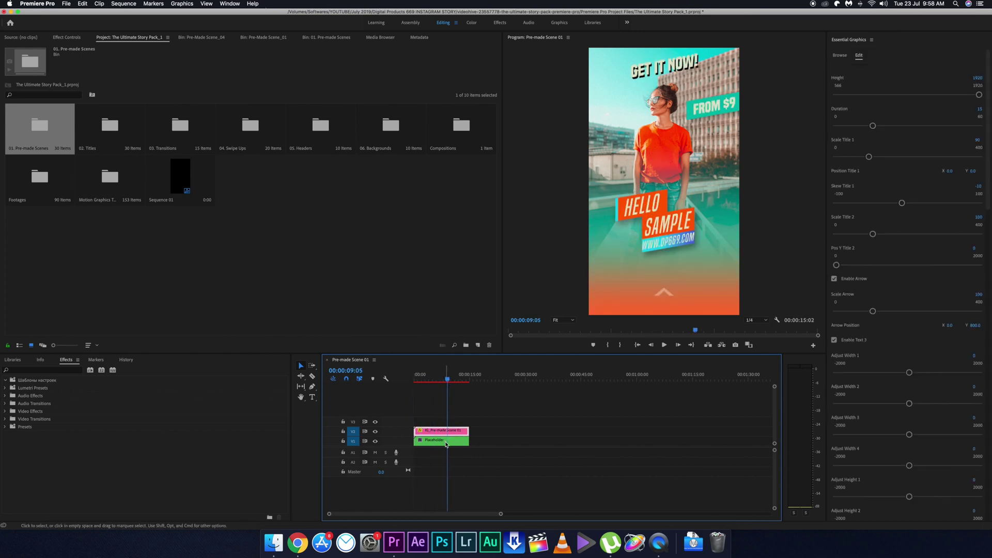
double_click(443, 440)
left_click(499, 373)
mouse_move(499, 374)
left_mouse_down()
mouse_move(472, 374)
mouse_move(506, 374)
left_mouse_up()
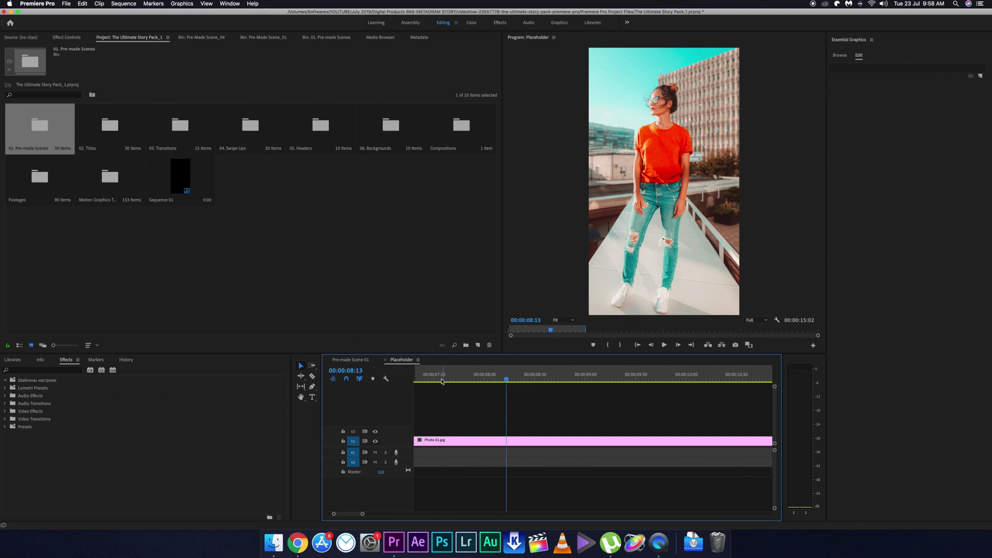
left_click_drag(362, 515, 500, 513)
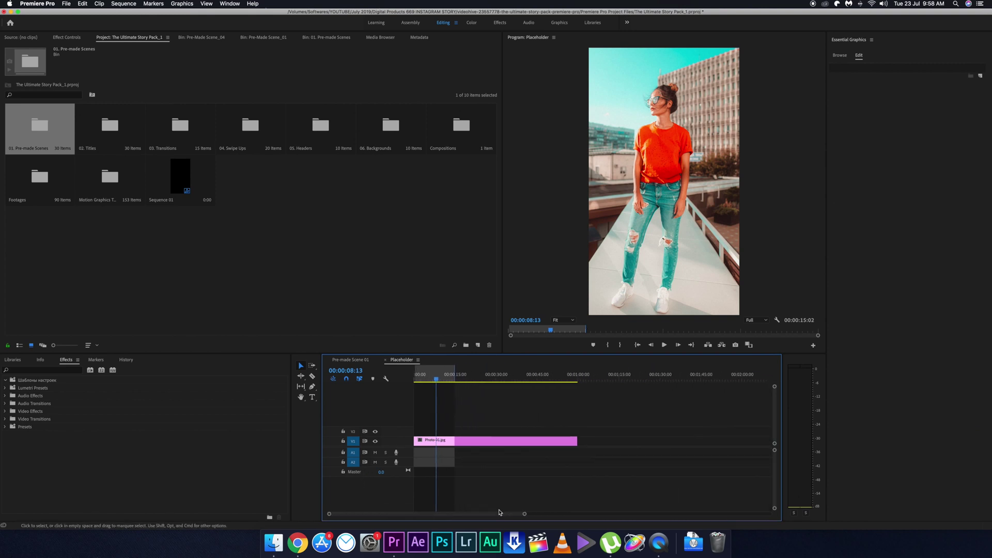
Step: Drag IMG_0119.JPG from Finder's ADD ONs folder onto V3, then return to Pre-made Scene 01
left_click(274, 542)
left_click(503, 163)
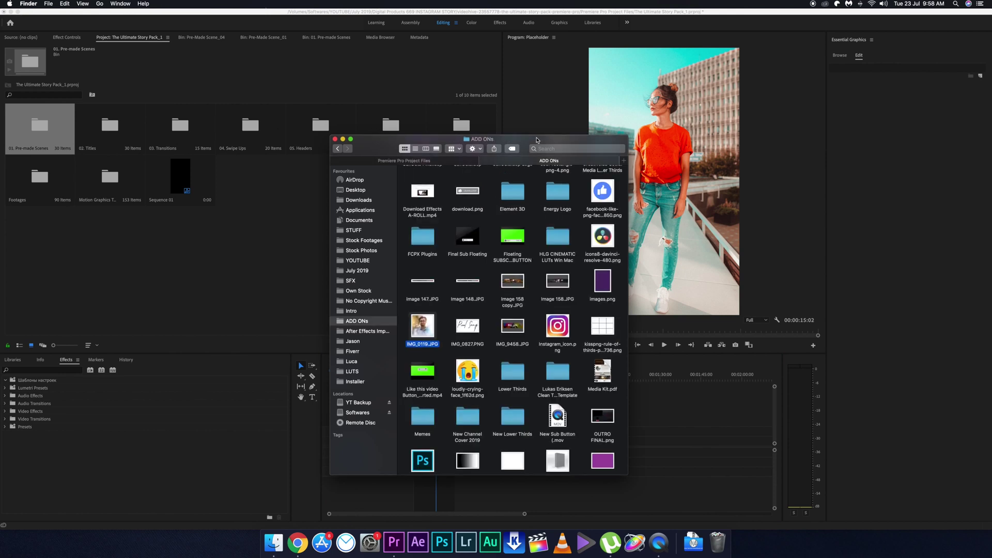
left_click_drag(536, 139, 769, 119)
left_click_drag(656, 308, 420, 422)
left_click(421, 379)
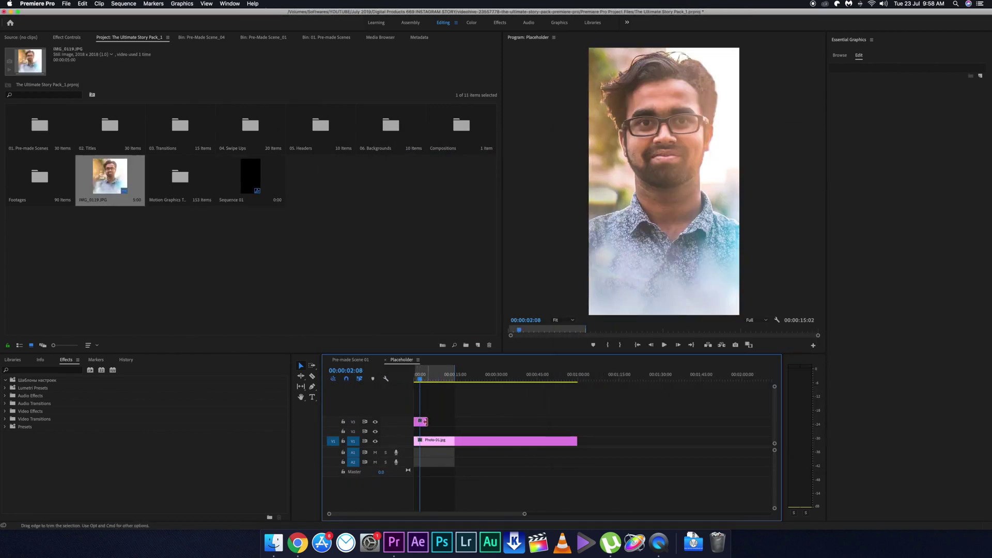
left_click(356, 361)
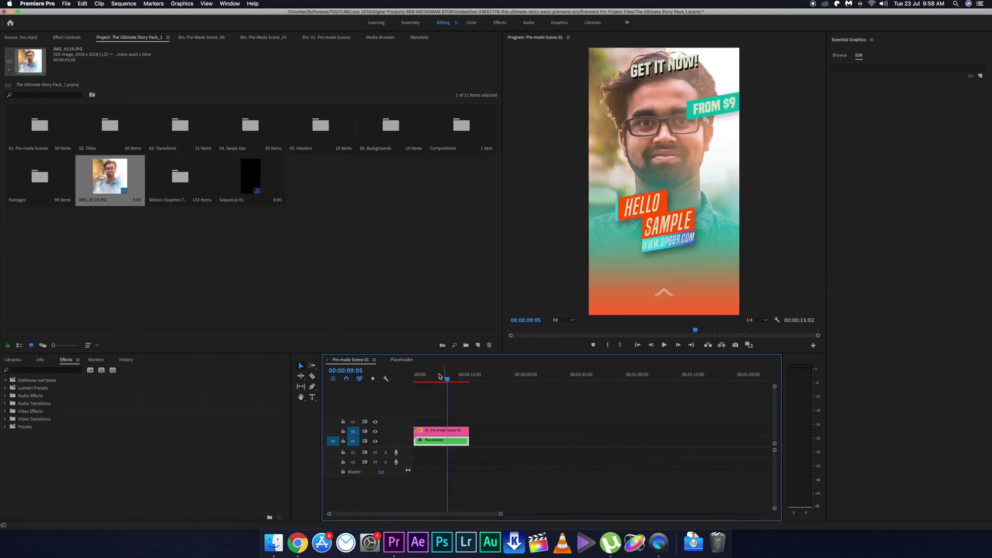
left_click(414, 383)
Step: Scrub and play the scene with the new portrait, checking around 5 and 9 seconds
left_click_drag(413, 385, 442, 384)
key("space")
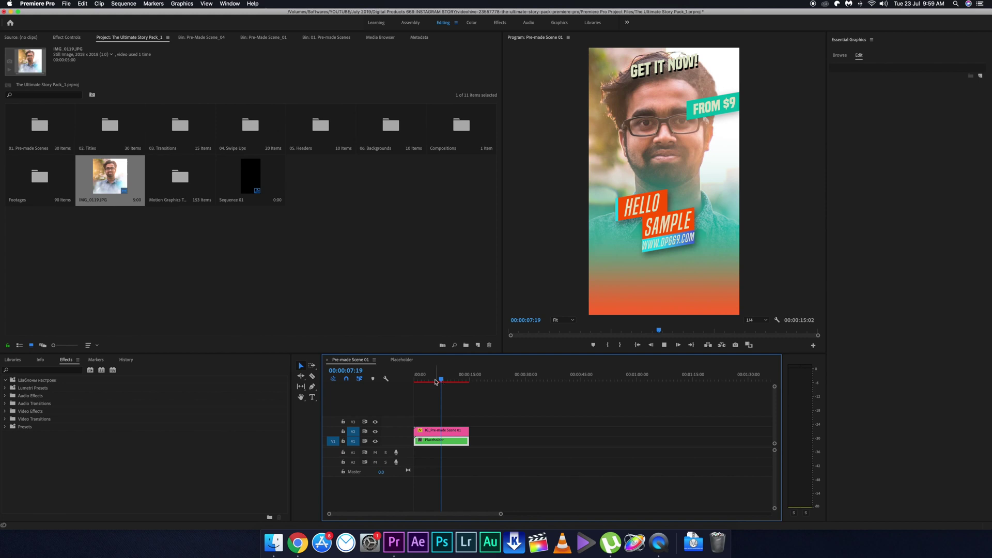
key("space")
left_click(432, 381)
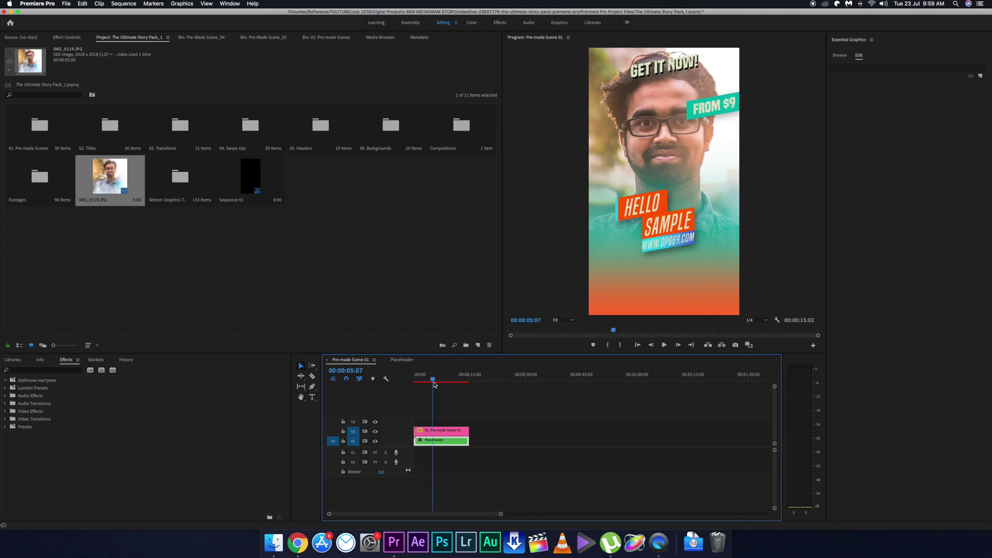
left_click(447, 381)
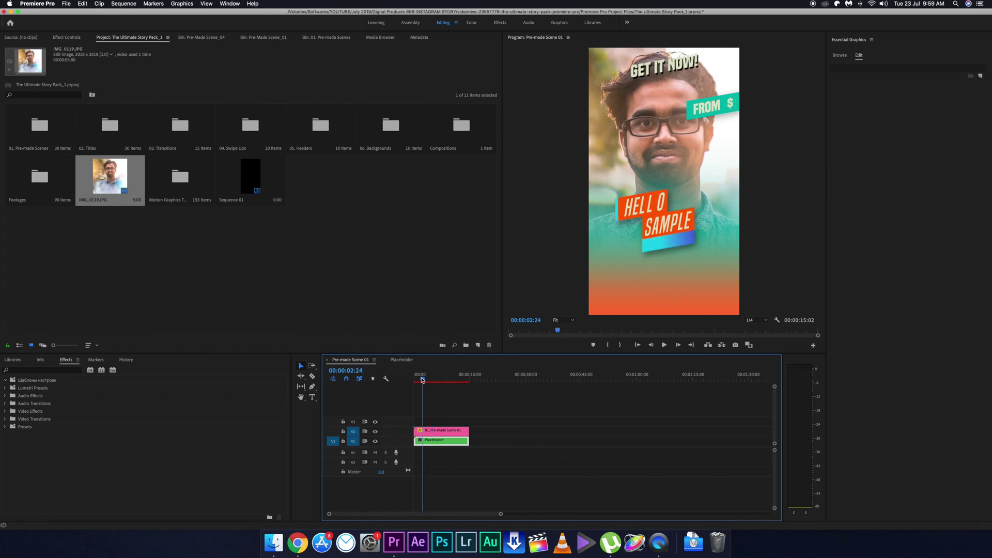
Step: Open the 01. Pre-made Scenes bin and its Pre-Made Scene_05 folder
left_click(52, 141)
double_click(52, 141)
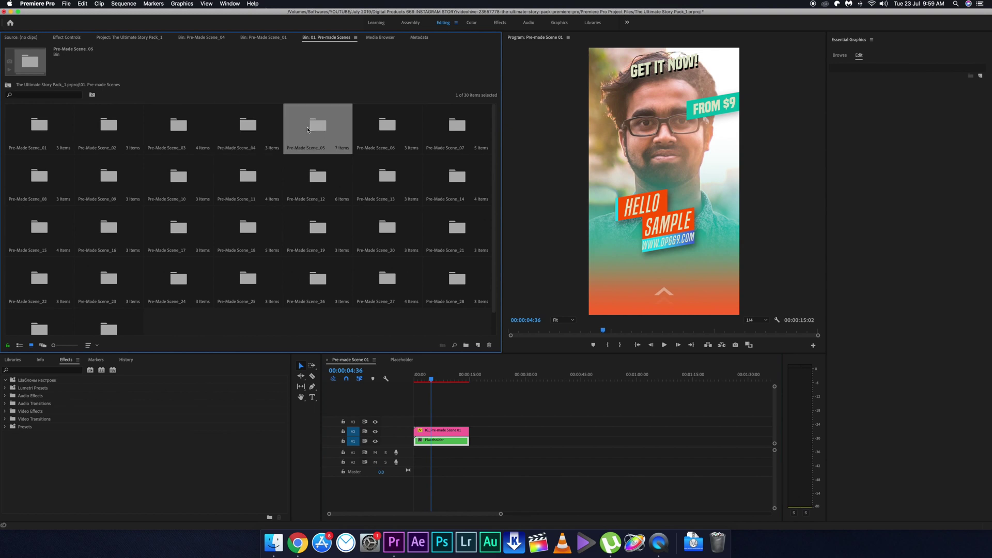
double_click(286, 138)
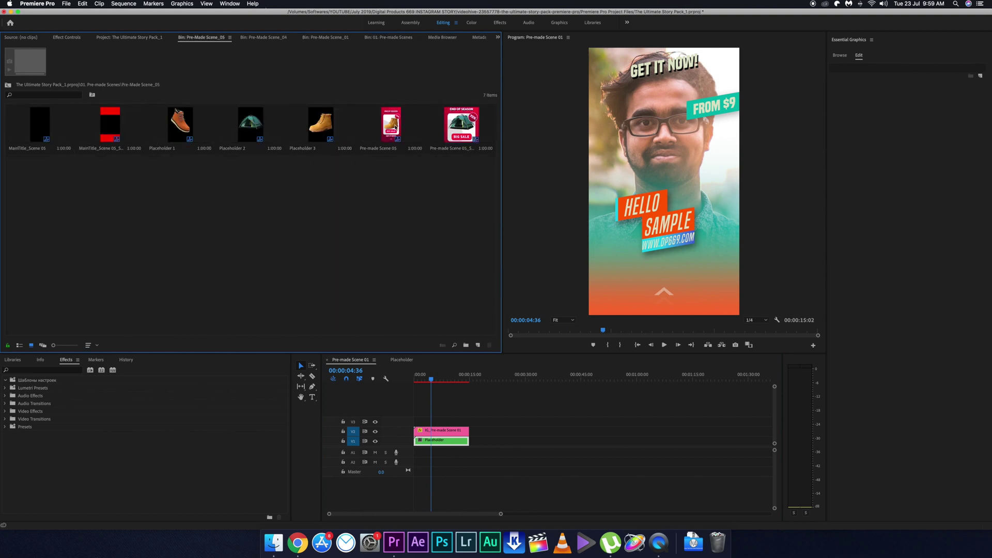
Step: Open Pre-made Scene 05 in the timeline and scrub through it
left_click(387, 127)
double_click(387, 127)
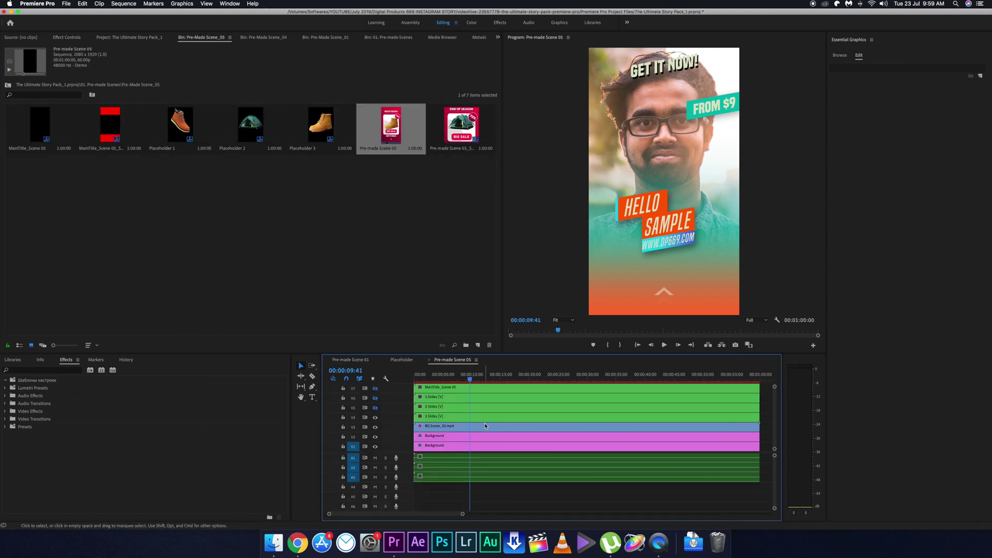
left_click(425, 374)
left_click_drag(427, 374, 562, 378)
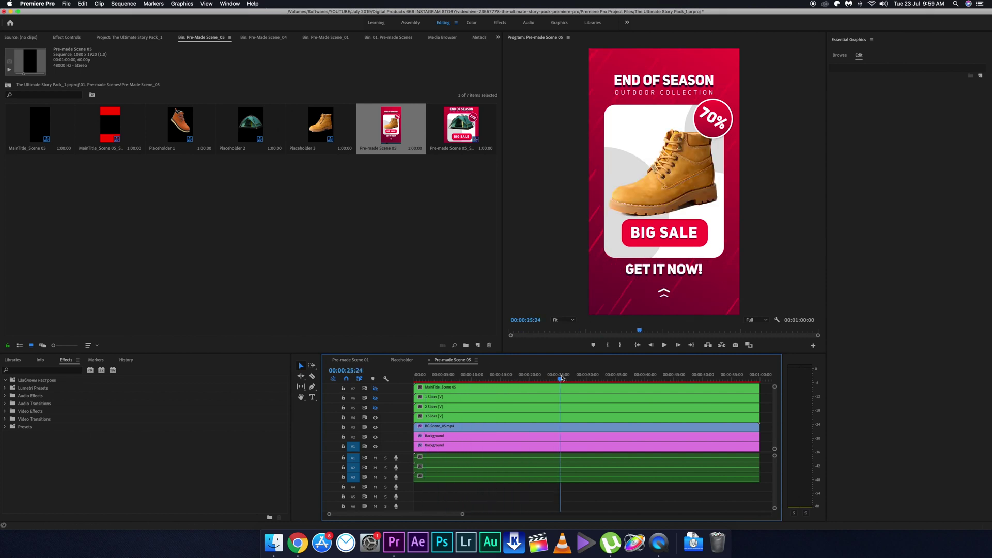
Step: Close Pre-made Scene 05, return to the top-level bins and select Sequence 01
left_click(74, 38)
left_click(115, 38)
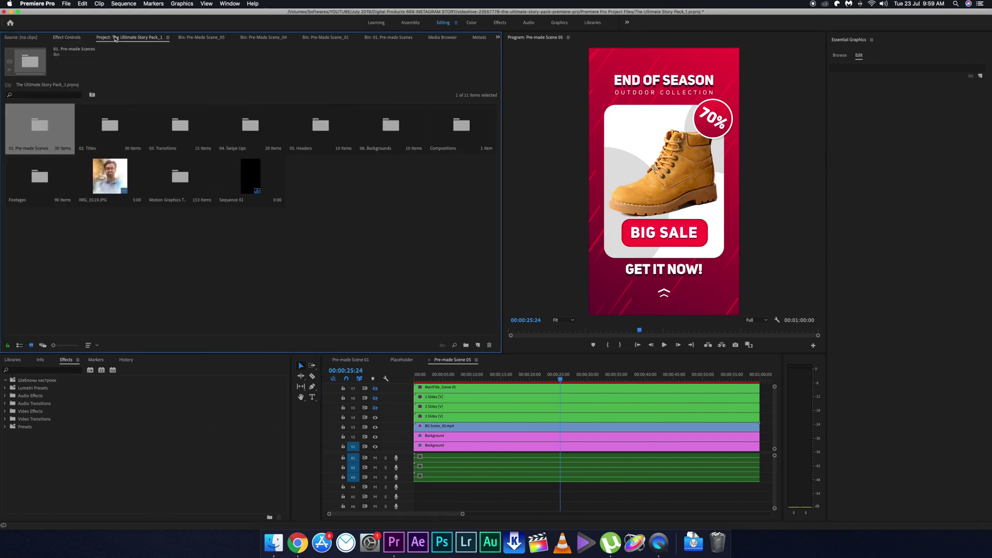
left_click(118, 125)
left_click(243, 177)
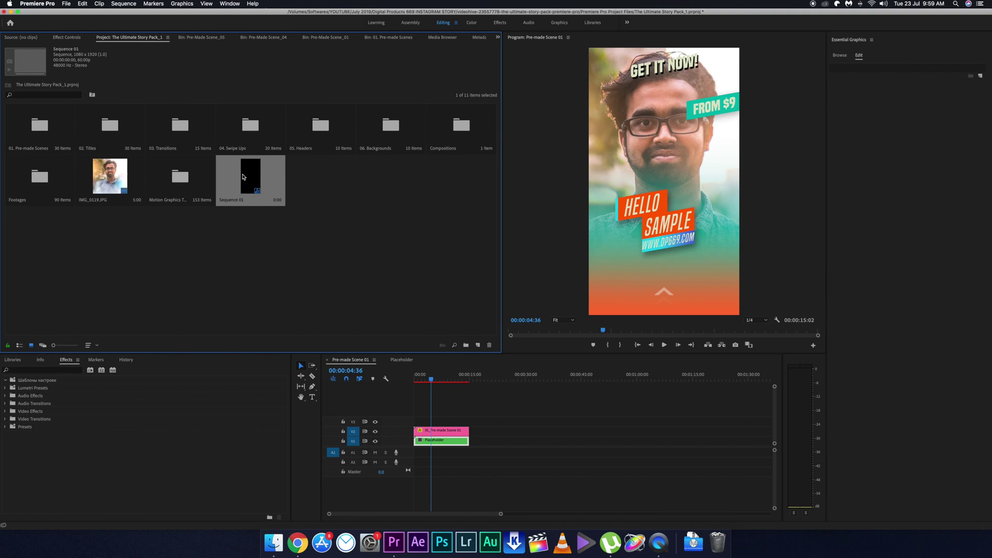
Step: Open Sequence 01 and place the IMG_0119.JPG portrait at its start
double_click(243, 176)
left_click(442, 380)
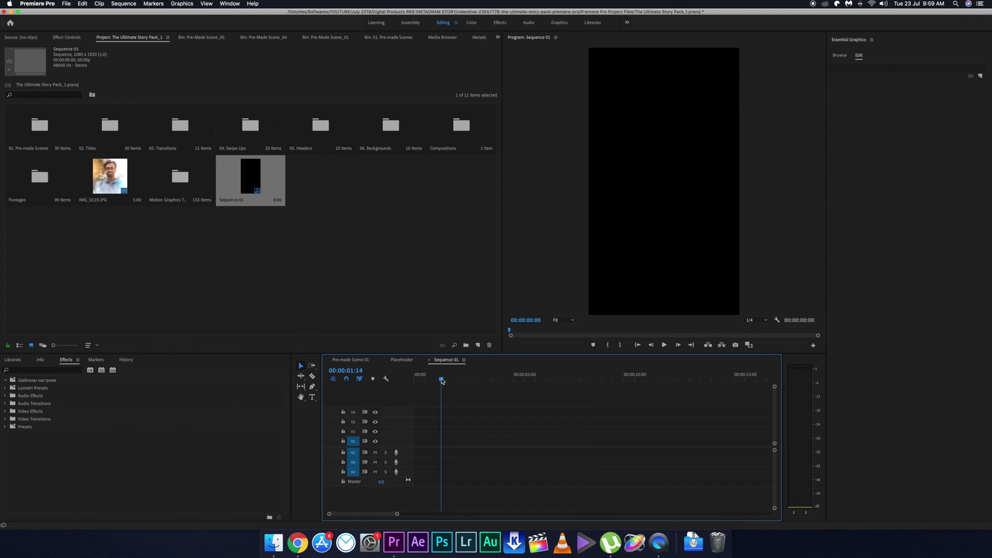
left_click_drag(442, 381, 452, 381)
left_click_drag(107, 176, 419, 438)
left_click(428, 376)
mouse_move(429, 375)
left_mouse_down()
mouse_move(416, 375)
mouse_move(431, 376)
left_mouse_up()
left_click(450, 432)
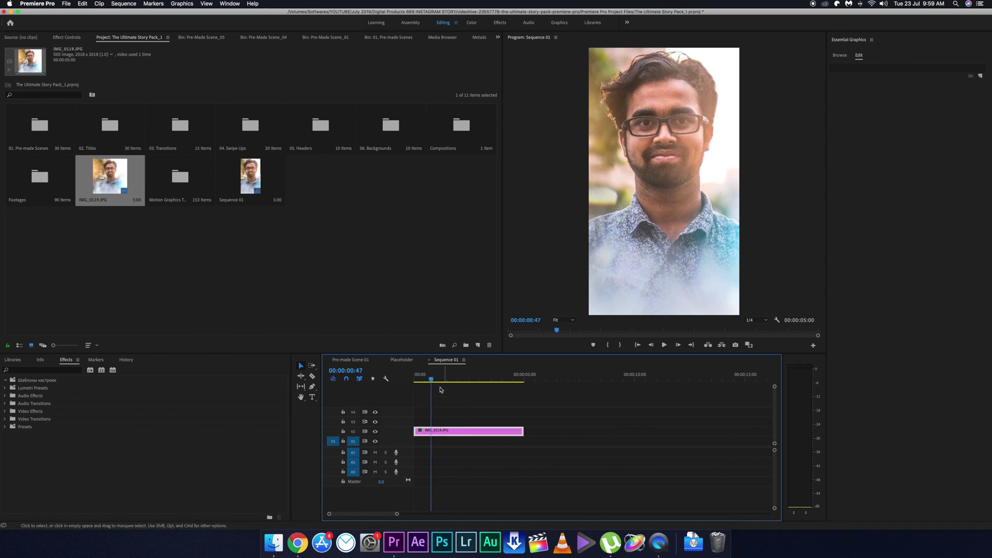
Step: Drag Title_01 from the 02. Titles bin above the portrait and preview its text
double_click(127, 128)
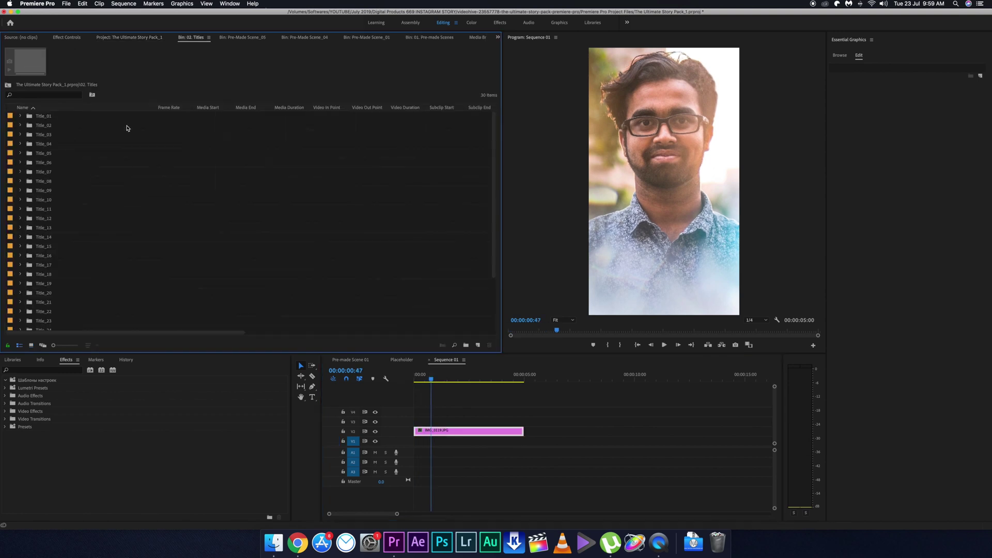
left_click(31, 345)
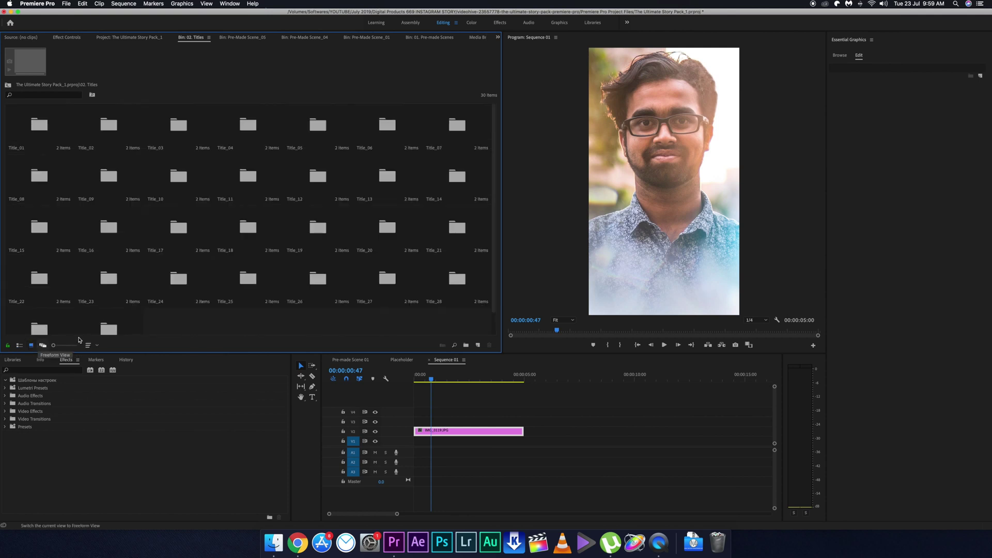
double_click(50, 130)
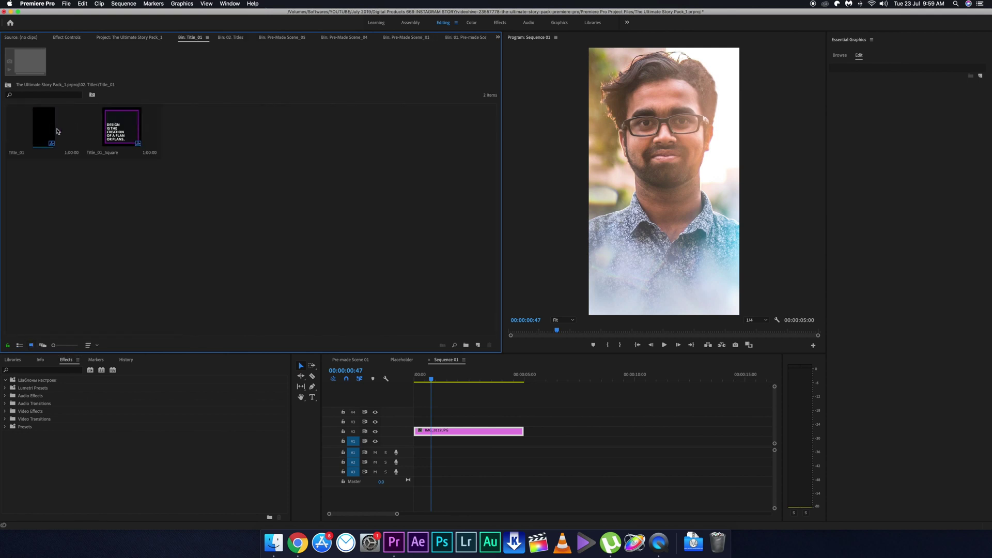
left_click_drag(46, 130, 495, 404)
left_click(459, 377)
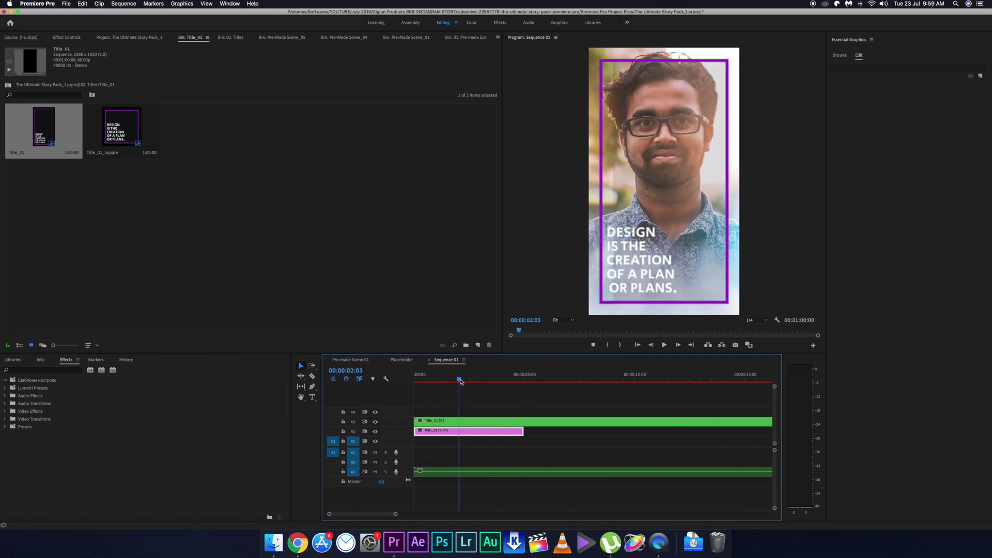
left_click(480, 425)
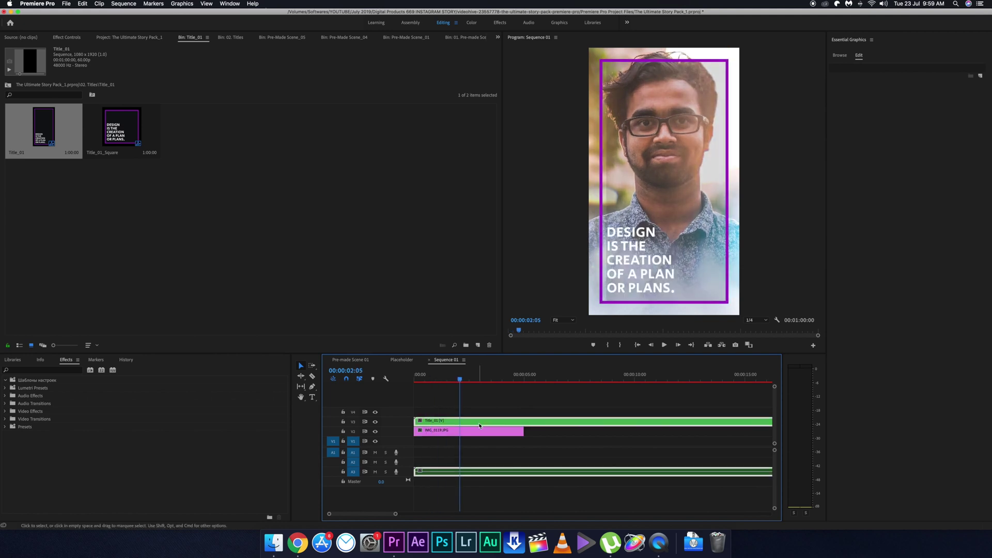
left_click(846, 56)
left_click(860, 56)
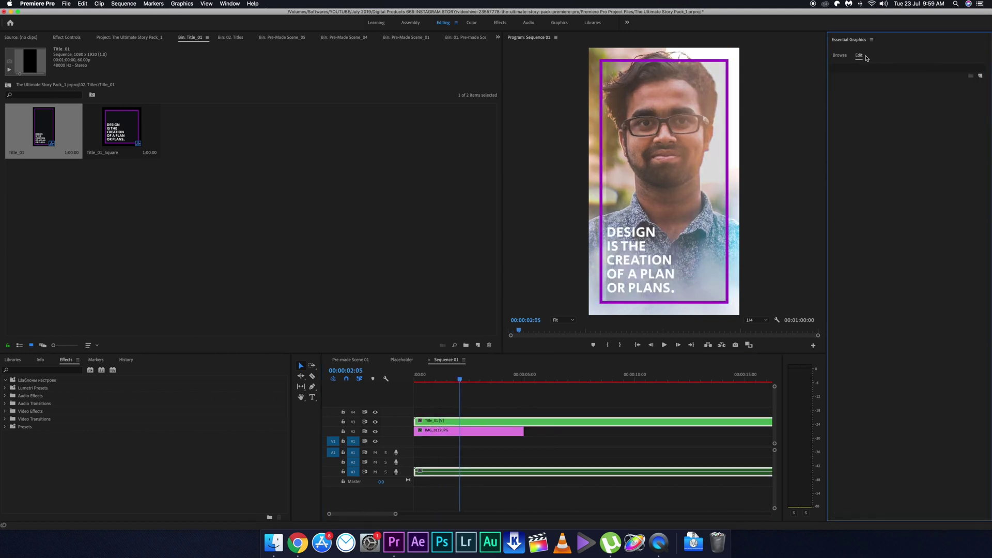
Step: In the Title_01 nest, retype Textholder 1's lines as HELLO, THIS IS. and A SAMPLE
double_click(485, 422)
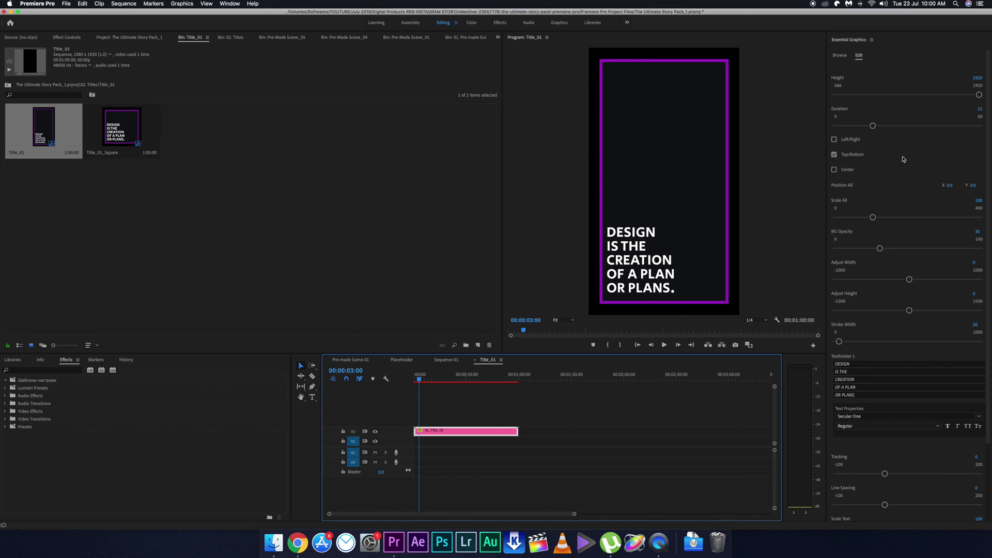
scroll(840, 250, "down", 3)
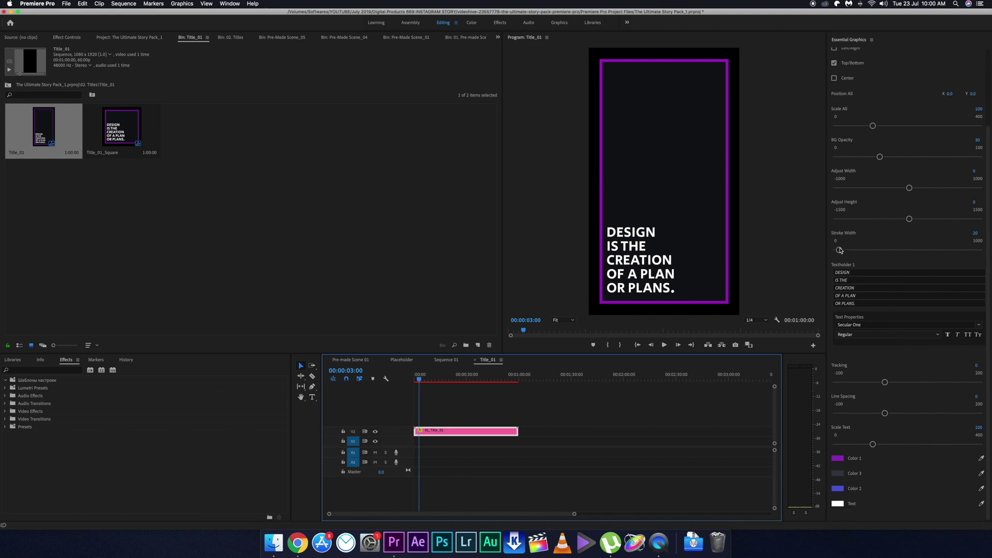
scroll(840, 251, "up", 3)
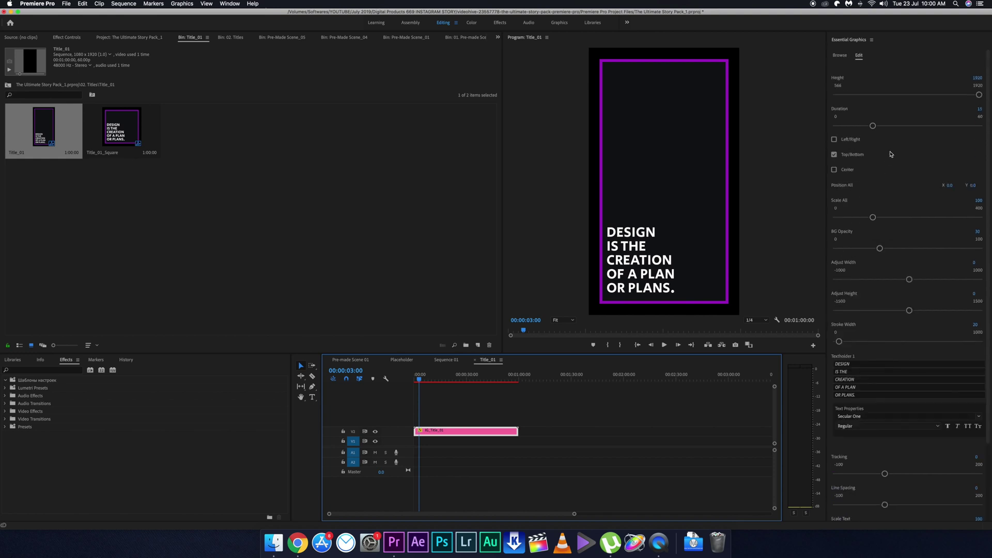
left_click(842, 364)
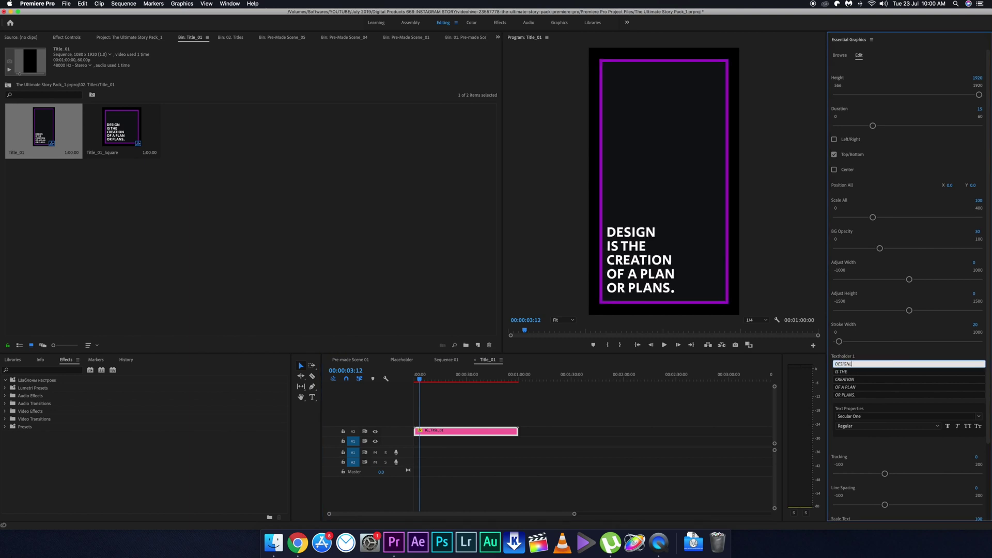
type("LO")
key("super+a")
type("HELLO")
key("Tab")
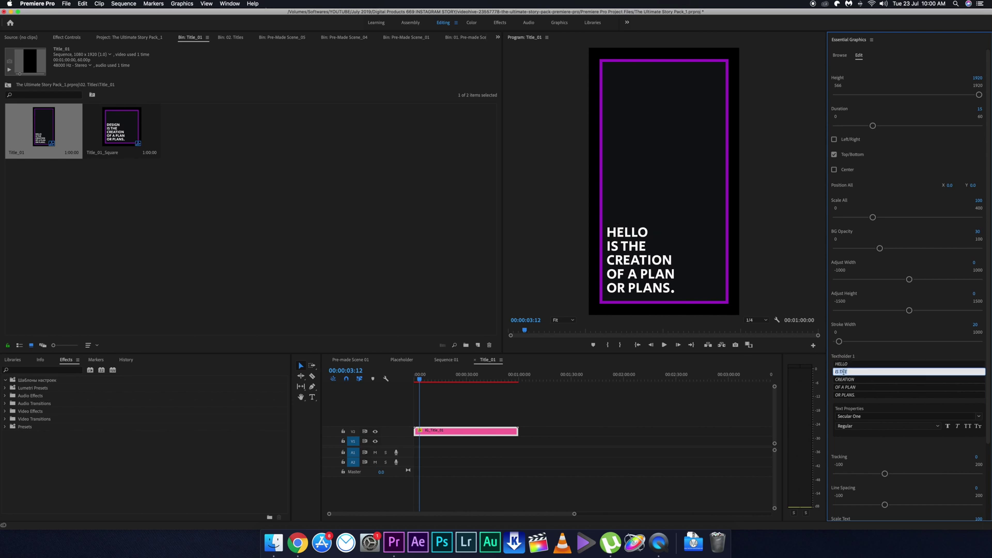
type("THIS IS.")
key("Tab")
type("A SAMPLE")
key("Return")
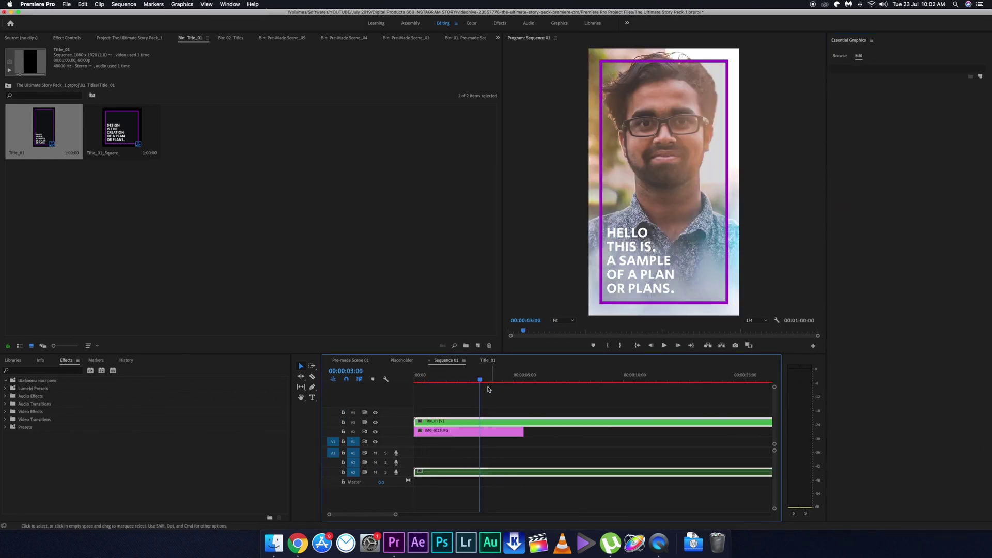
Step: Play the sequence from near the start to preview the new title
left_click(432, 384)
key("space")
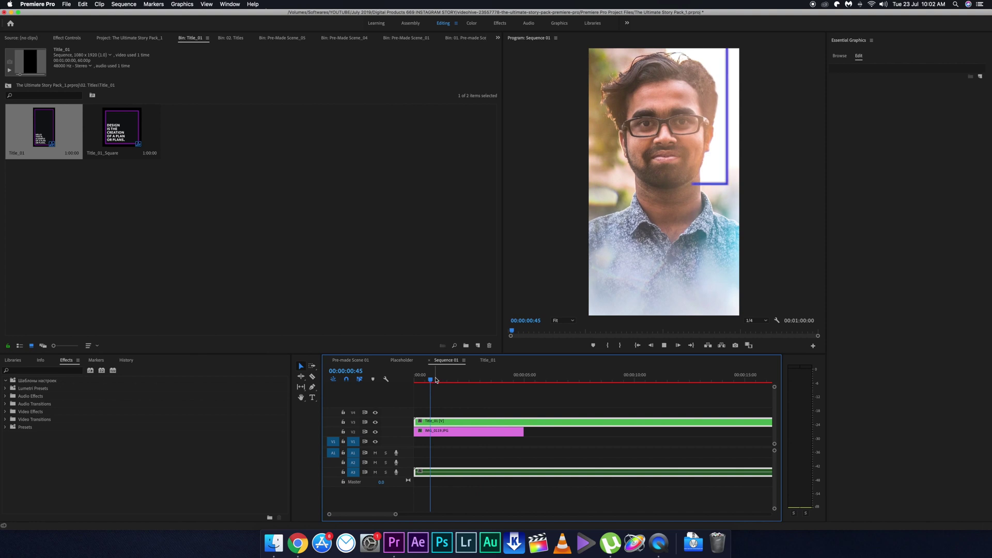
left_click(438, 380)
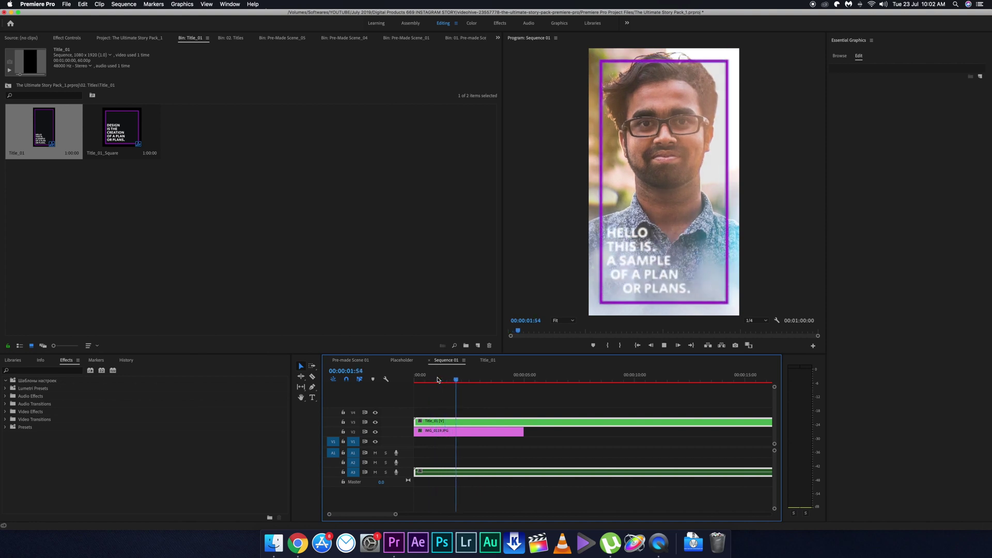
key("space")
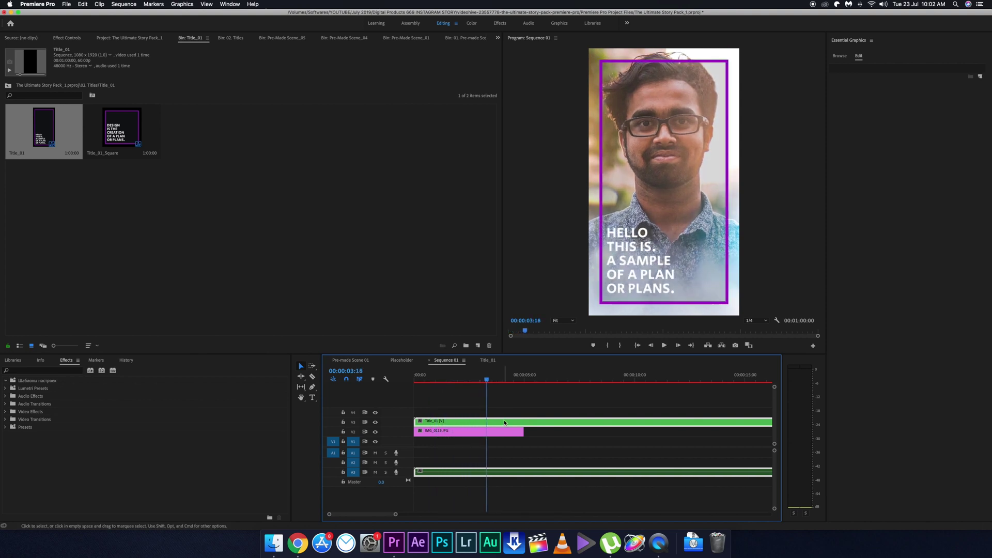
Step: Split Title_01 at 00:00:05:00, where the portrait ends, and delete the later part with its audio
left_click_drag(489, 381, 523, 382)
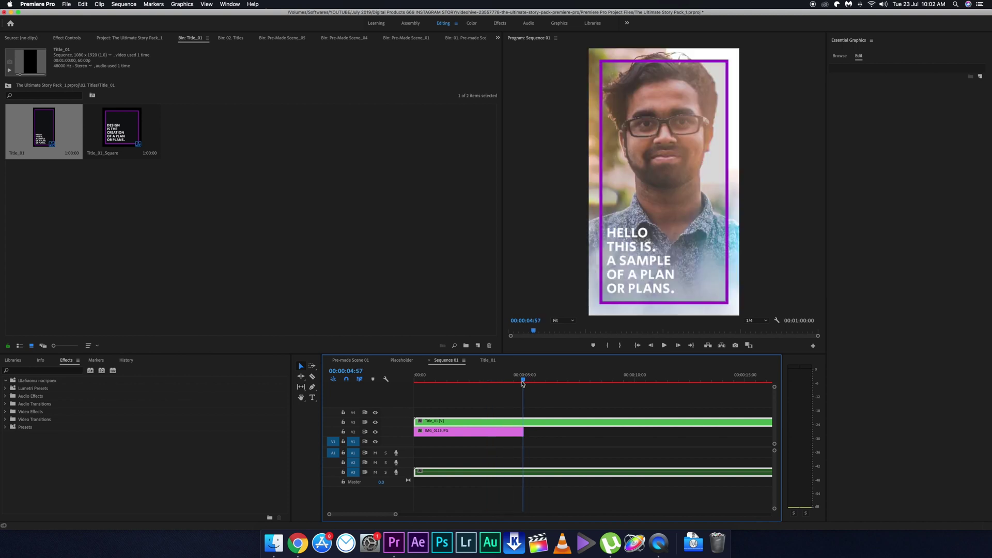
key("c")
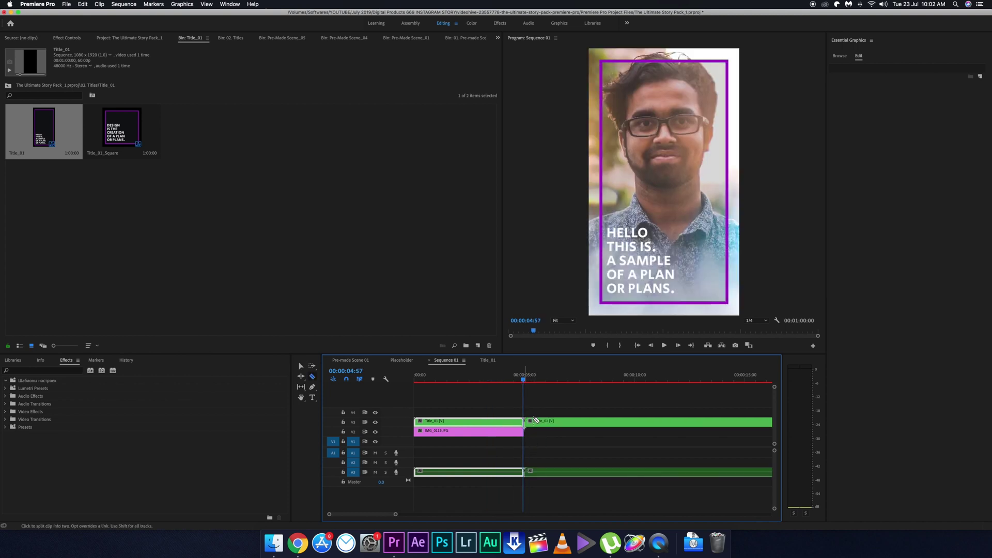
left_click(537, 421)
key("v")
left_click(538, 421)
key("Delete")
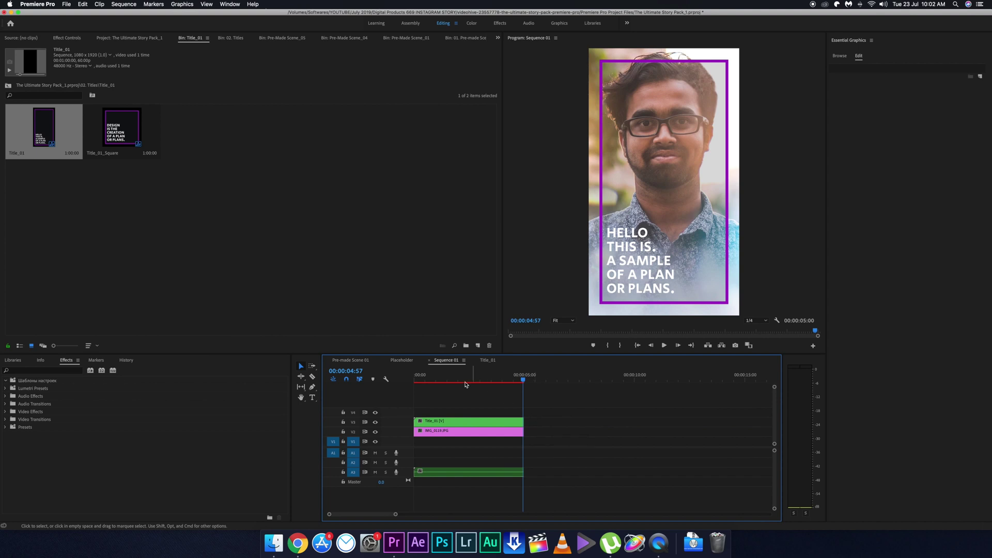
Step: Replay the trimmed sequence to confirm the title ends with the portrait
left_click(435, 381)
key("space")
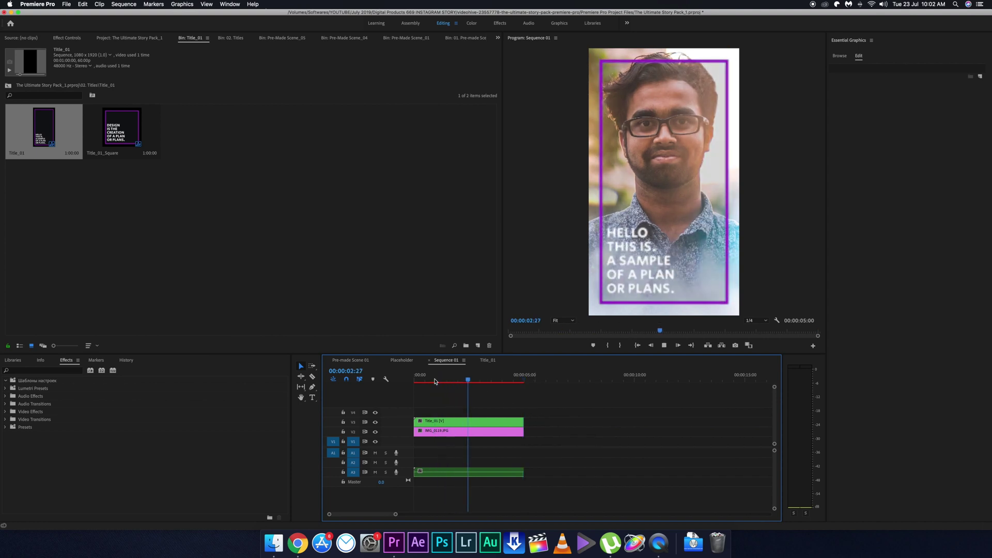
key("space")
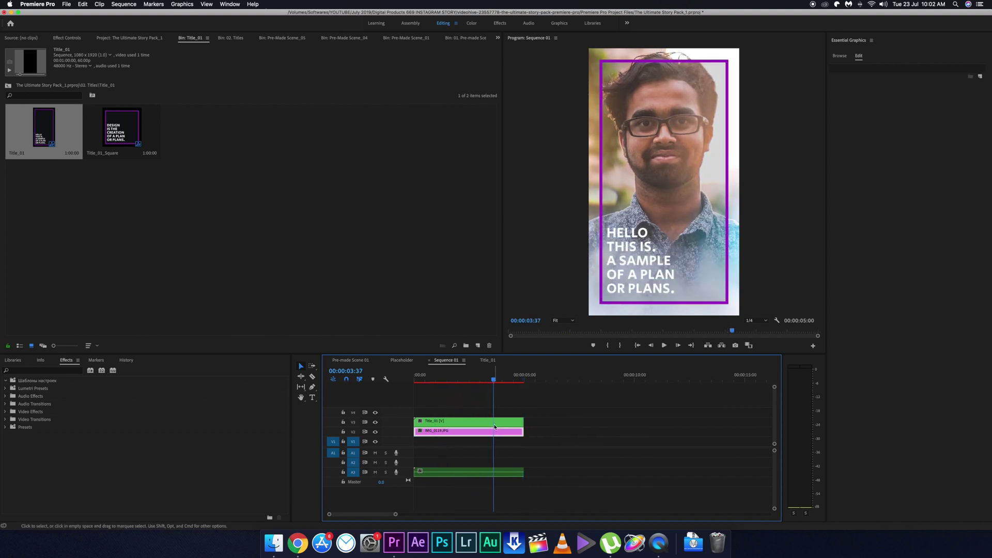
left_click(515, 421)
left_click(509, 411)
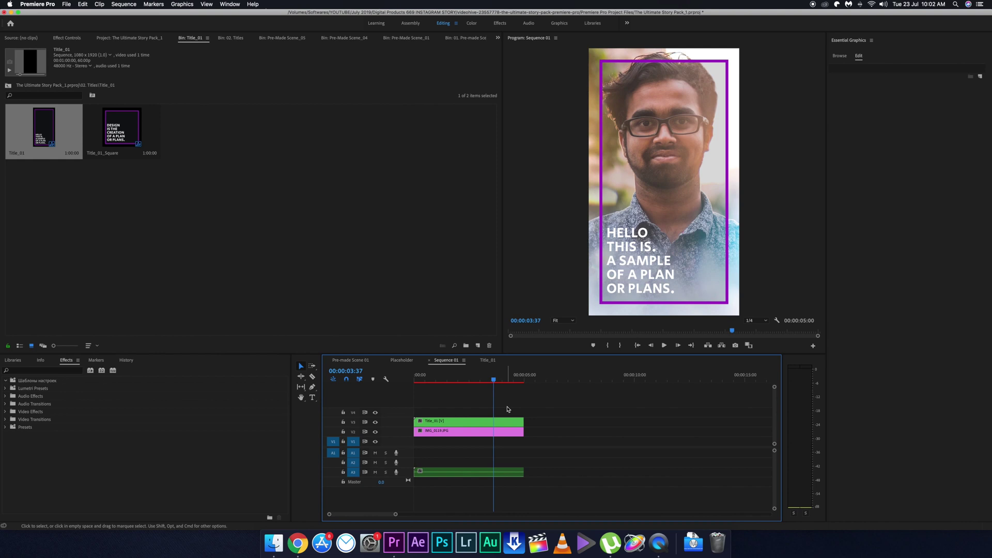
left_click(95, 37)
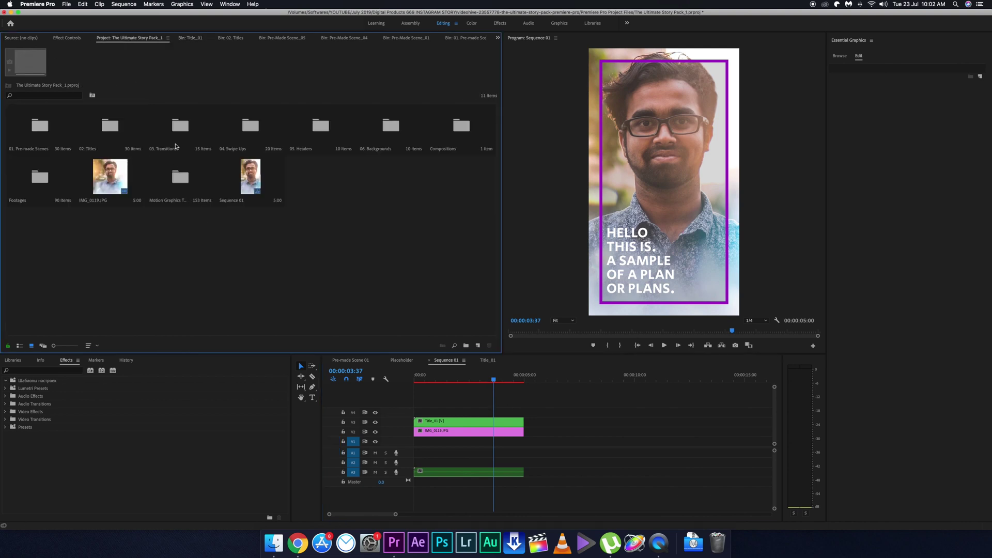
Step: Add Swipe_Up_01 from 04. Swipe Ups on a new track above the title
left_click(175, 137)
left_click(233, 130)
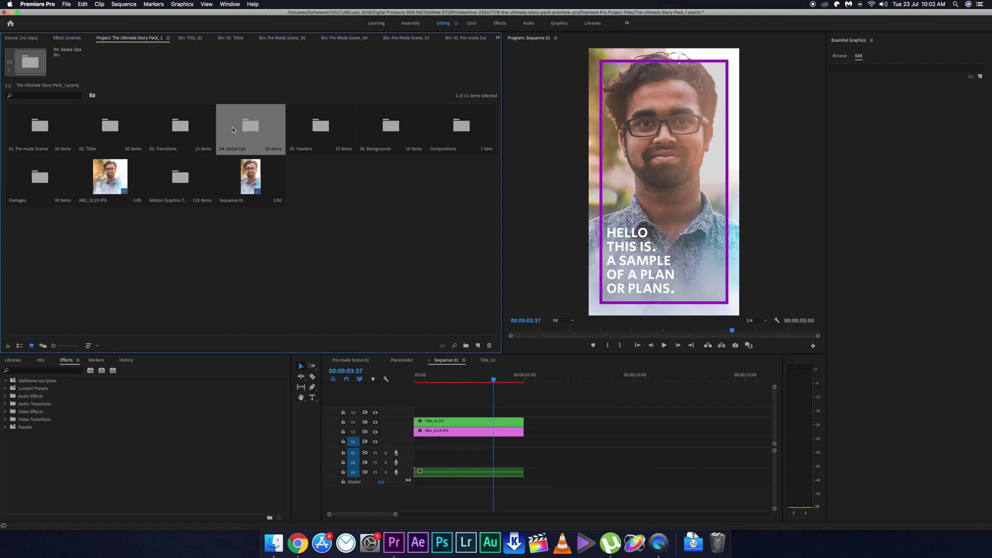
double_click(233, 130)
double_click(56, 128)
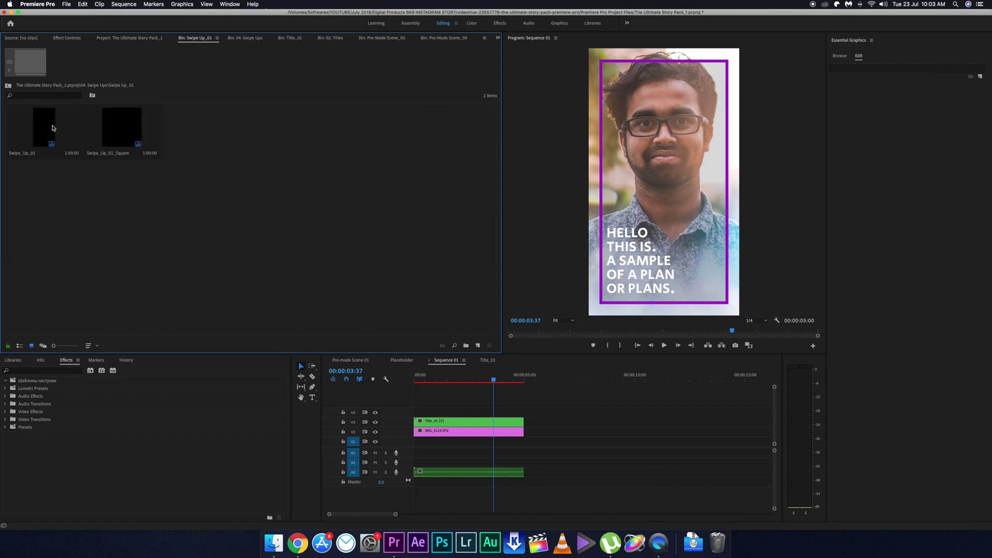
left_click(44, 132)
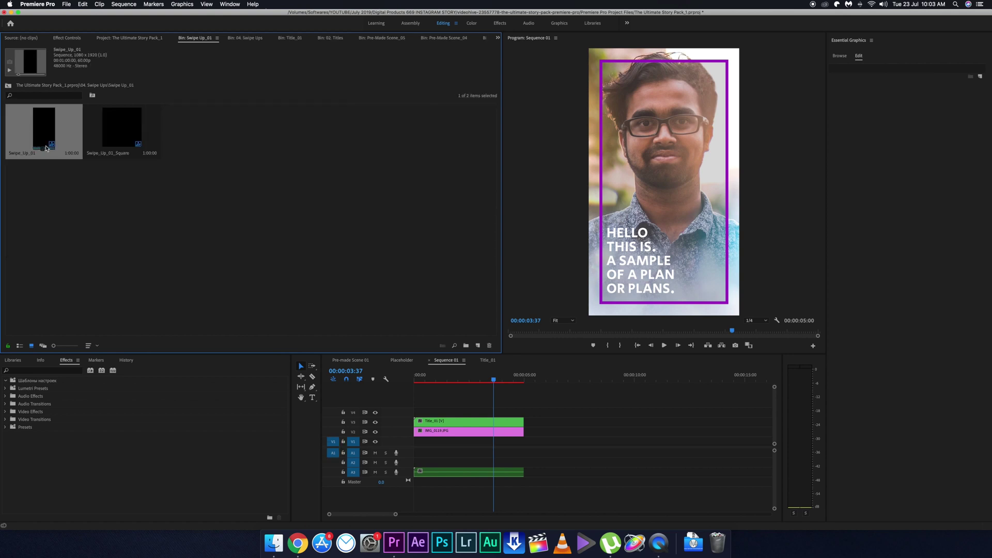
left_click_drag(40, 129, 438, 383)
Step: Preview the Swipe_Up_01 badge, then remove it from the timeline
left_click(422, 379)
key("space")
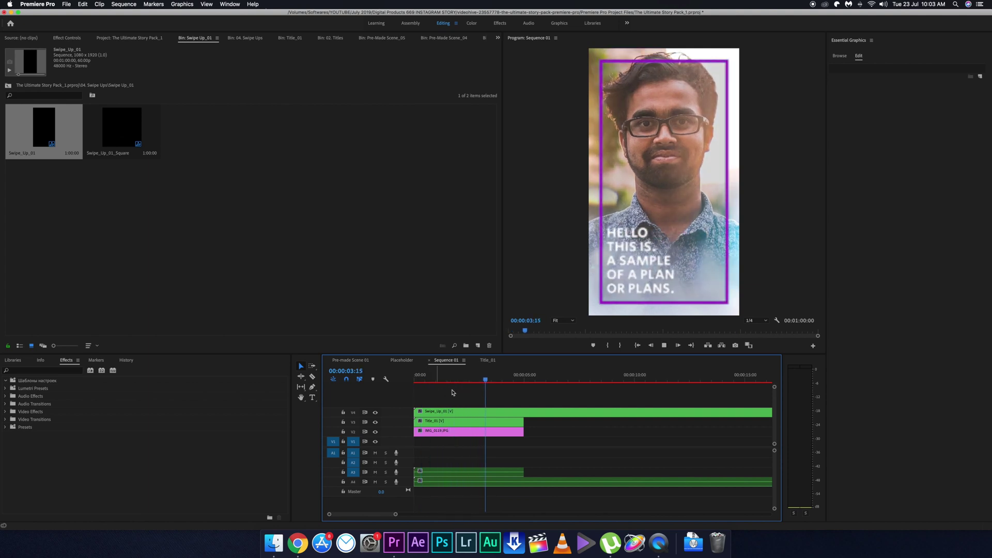
key("space")
left_click(460, 412)
key("Delete")
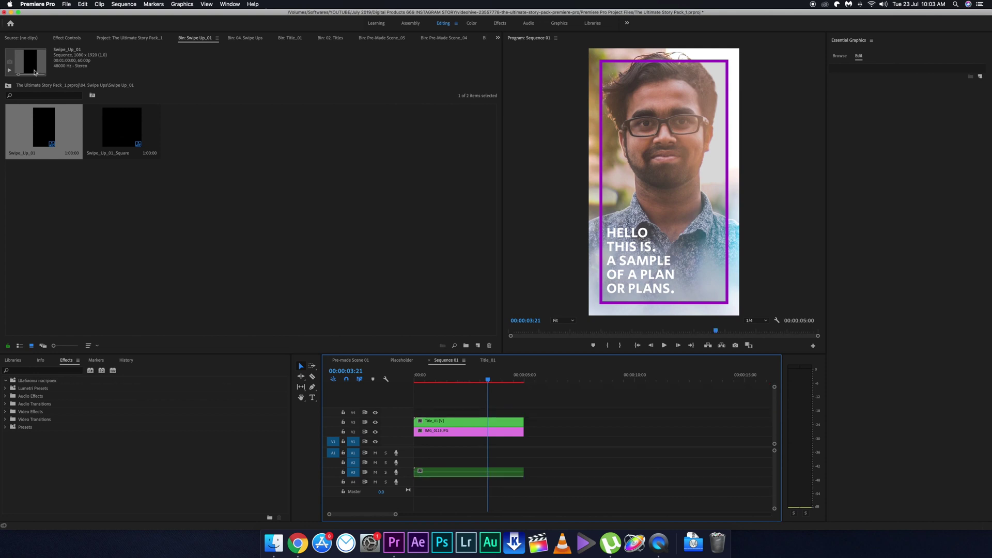
Step: Add the Swipe_Up_02 badge from the Swipe Up_02 folder to the timeline
left_click(130, 38)
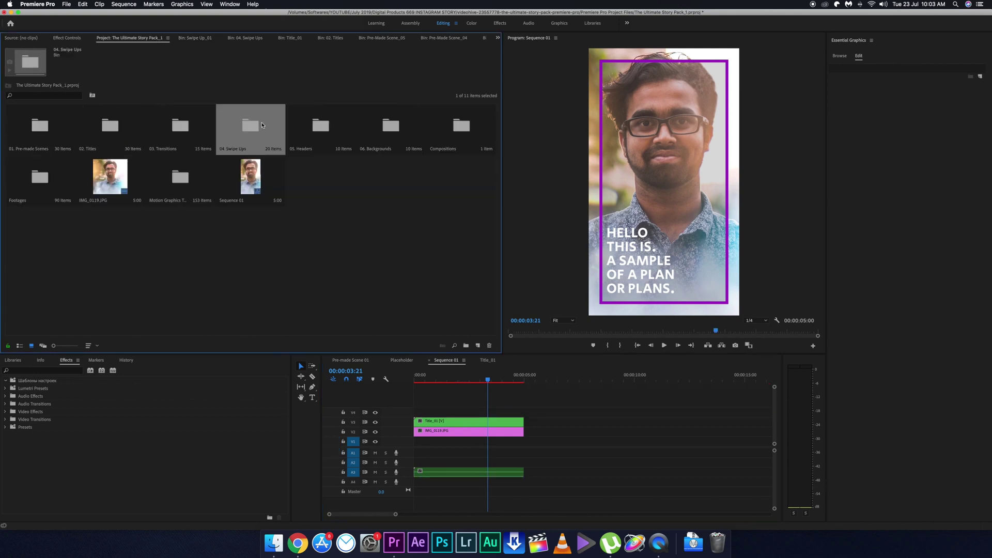
double_click(262, 124)
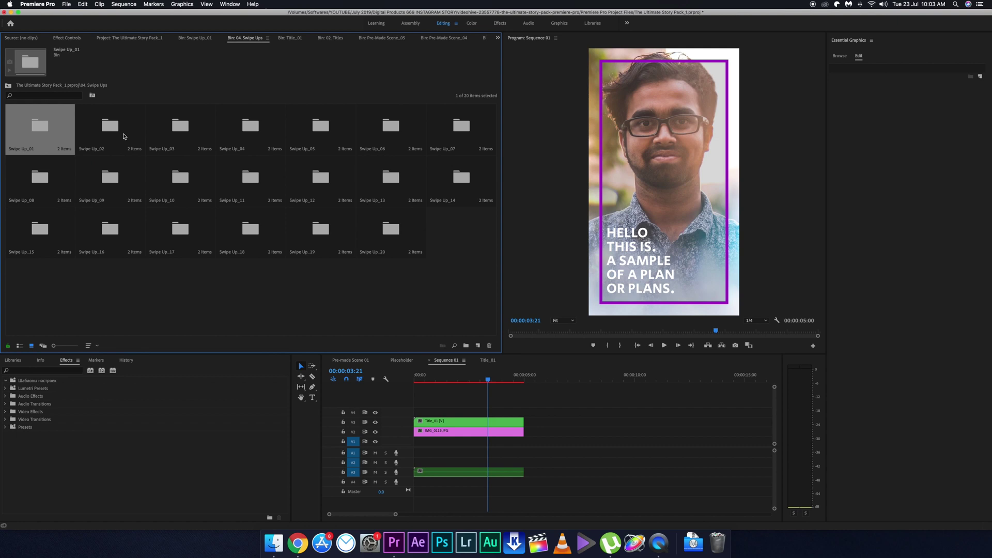
double_click(110, 127)
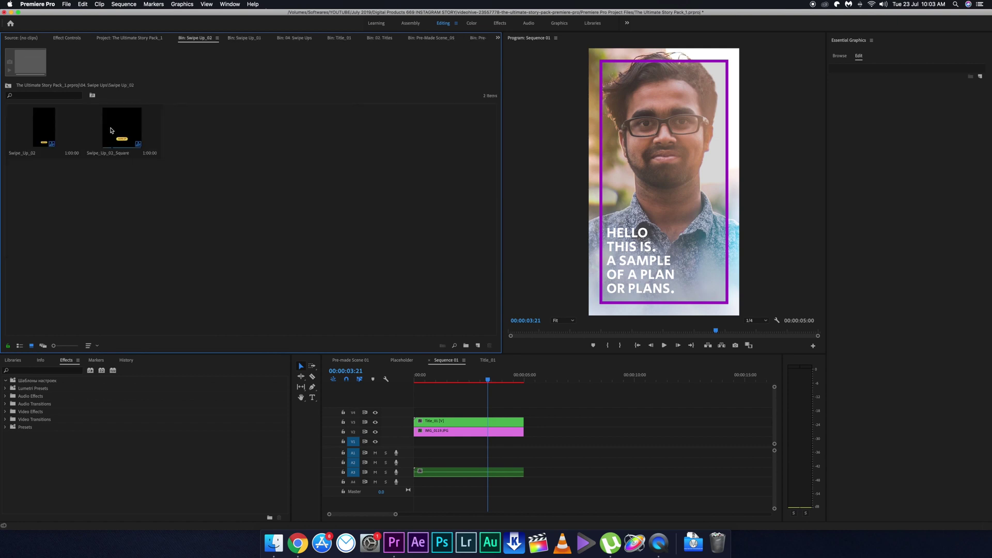
left_click_drag(42, 130, 419, 414)
Step: Cut the Swipe_Up_02 badge at 5 seconds, delete the leftover part, and play it back
key("c")
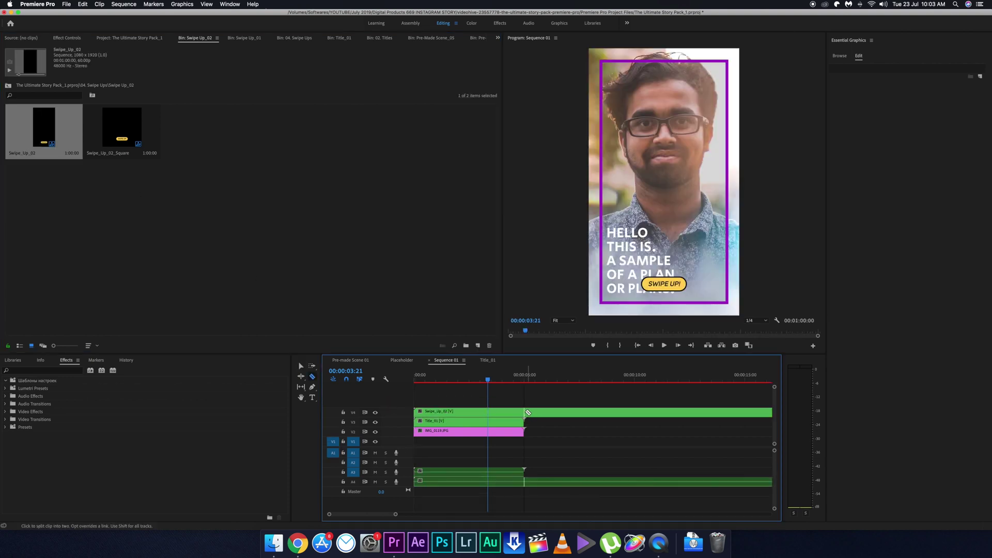
left_click(524, 412)
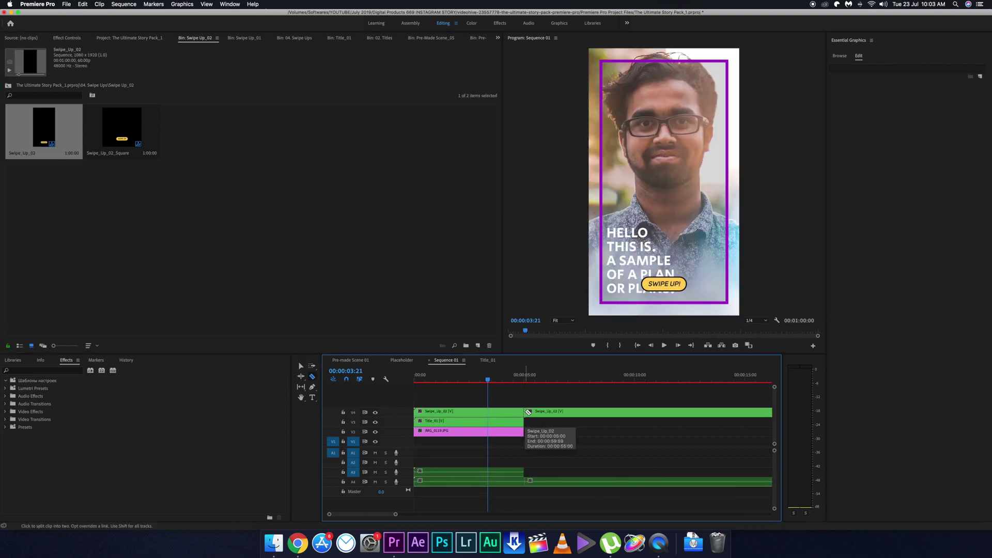
key("v")
left_click(556, 412)
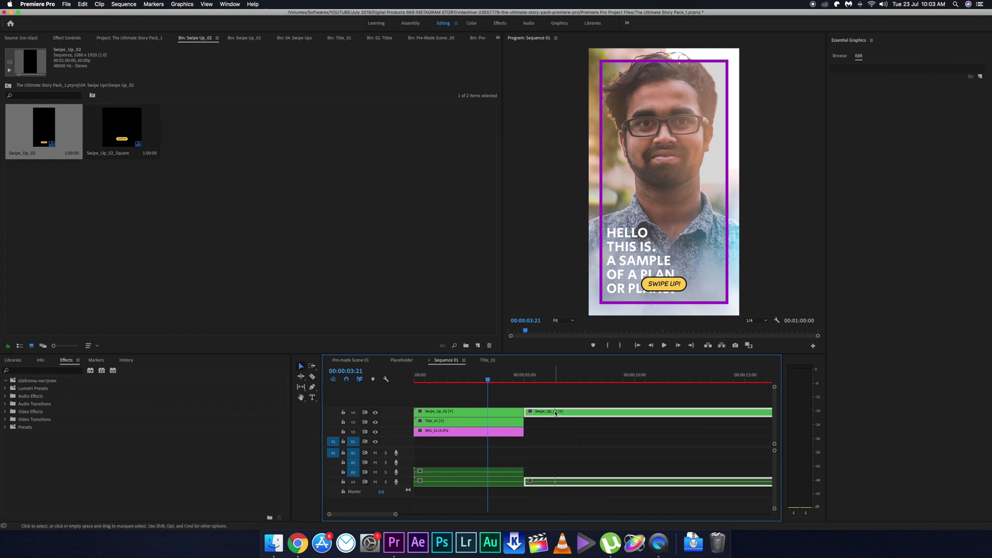
key("Delete")
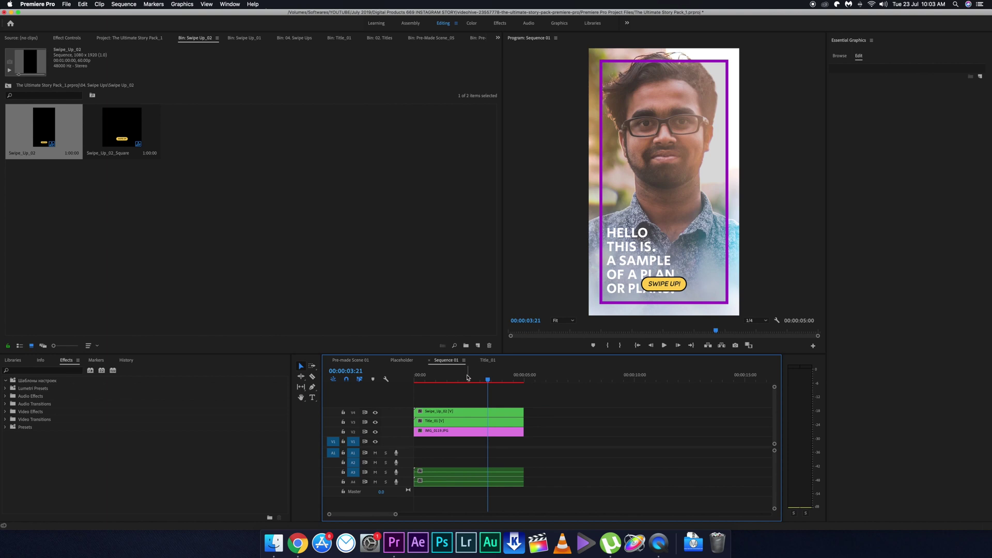
left_click(416, 378)
key("space")
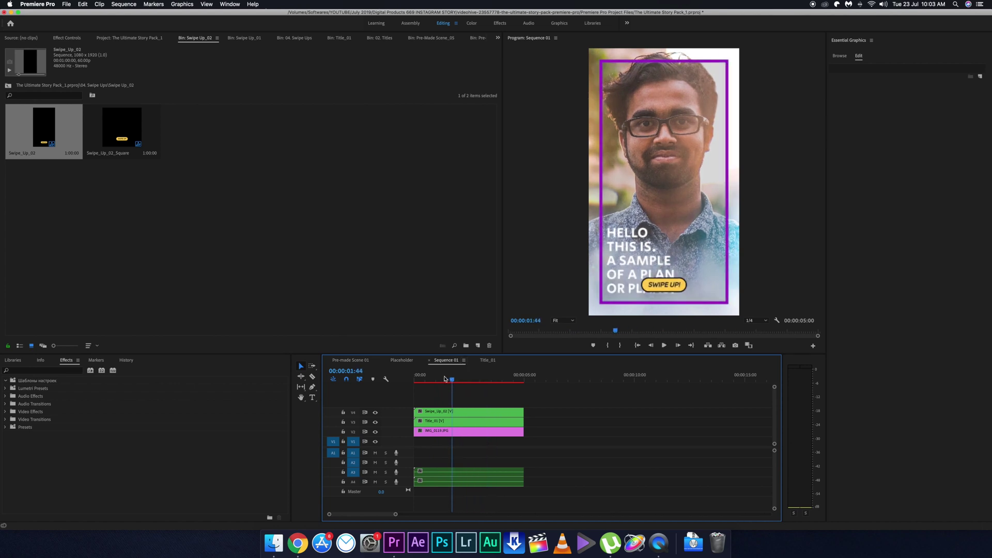
key("space")
Step: Open the 06. Backgrounds bin and expand Background_01 and Background_02 to inspect their clips
left_click(127, 39)
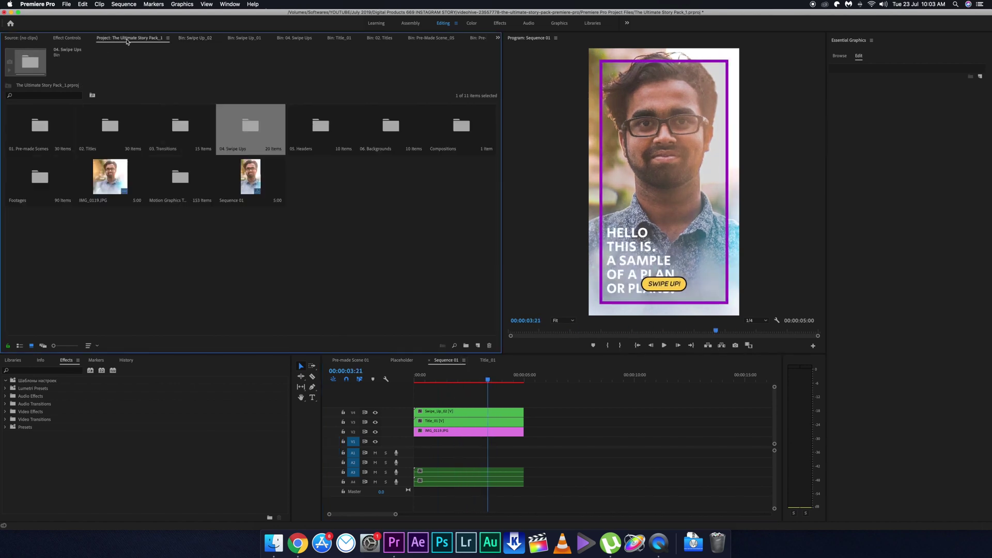
double_click(311, 133)
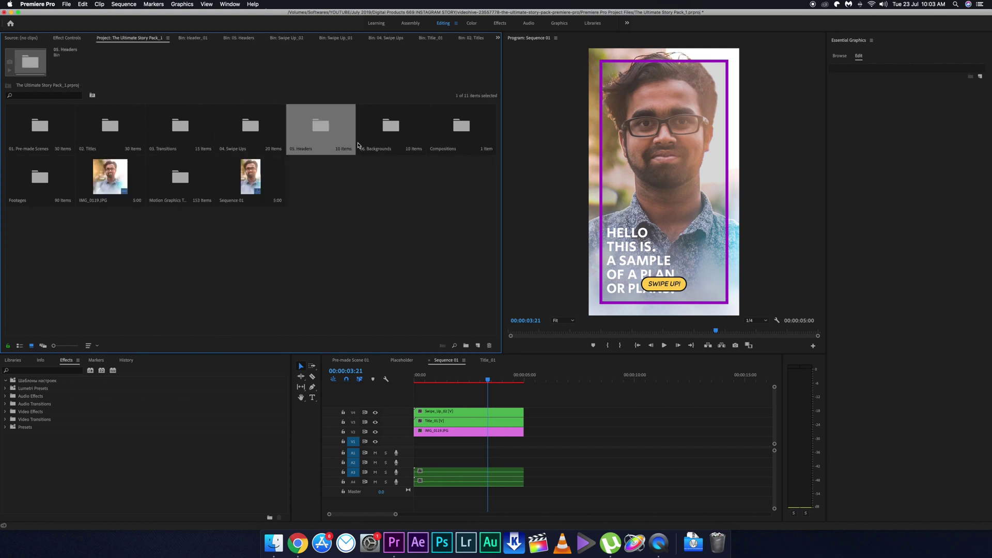
double_click(386, 133)
left_click(20, 117)
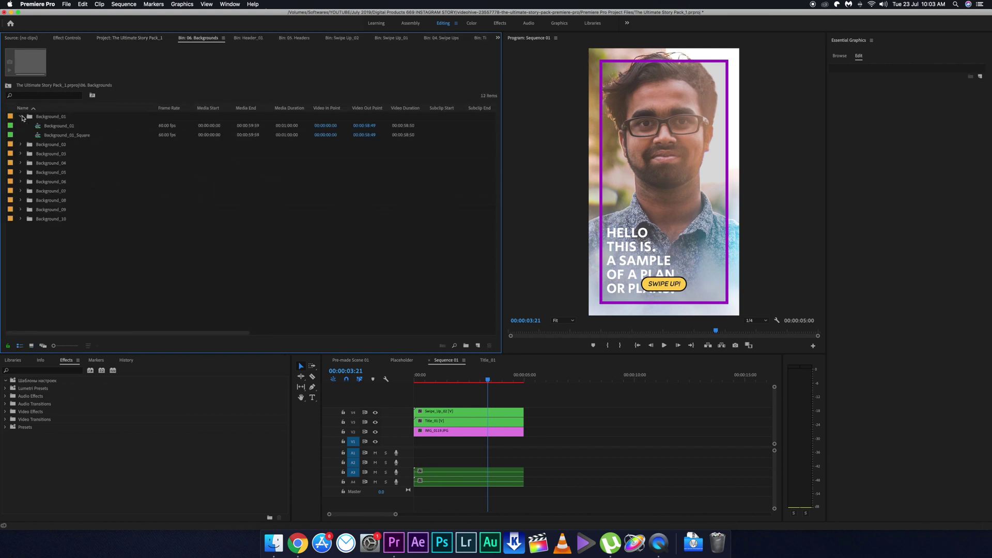
left_click(21, 117)
left_click(20, 126)
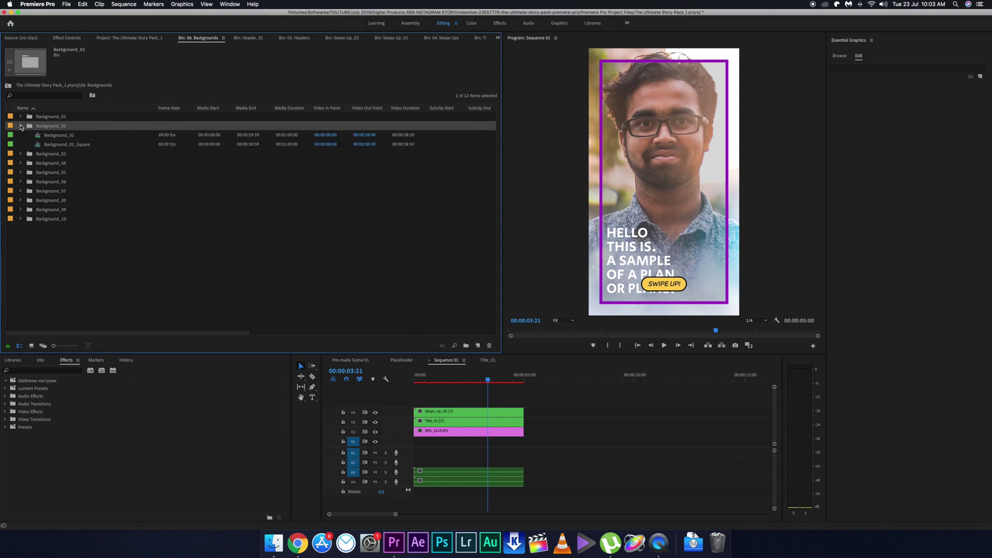
left_click(20, 126)
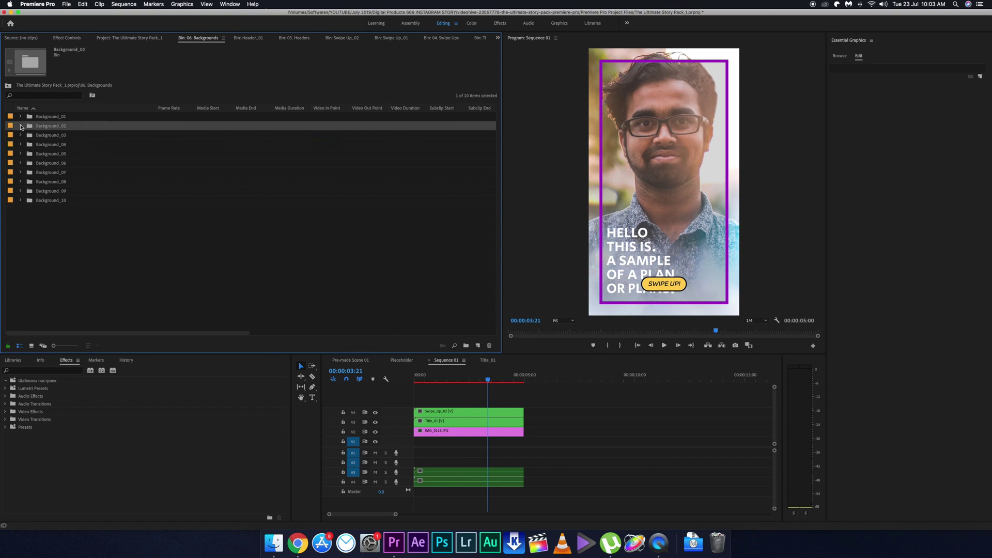
left_click(21, 126)
Step: Switch to icon view, open the Background_01 folder and select the Background_01 sequence
left_click(31, 346)
double_click(34, 135)
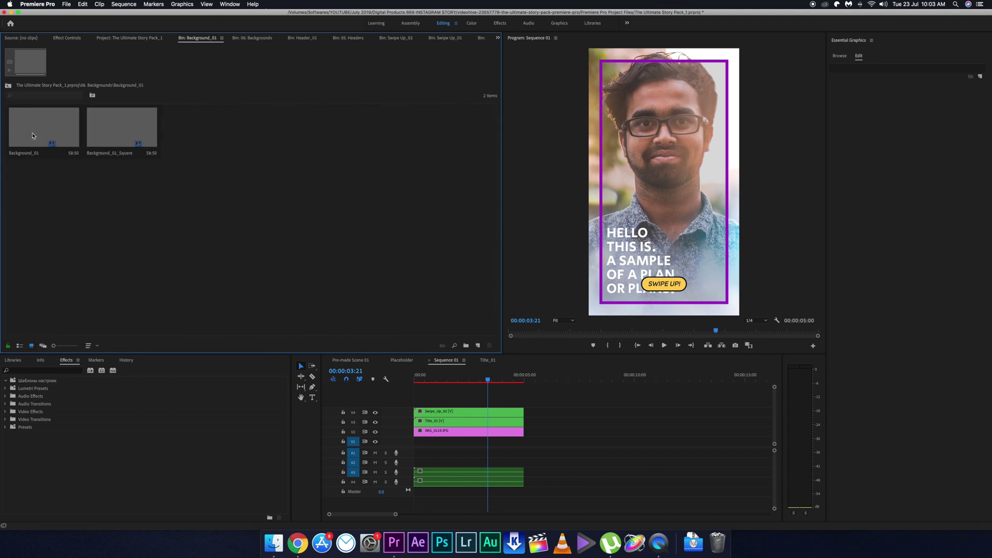
left_click(38, 126)
Step: Add pink Background_01 on a new track, reposition and preview it, then delete it
left_click_drag(36, 126, 408, 381)
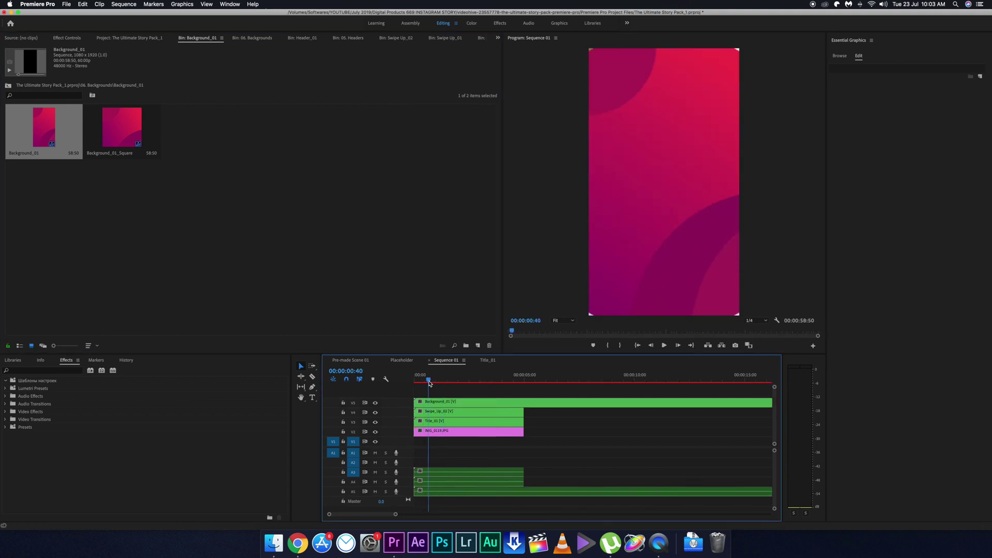
key("space")
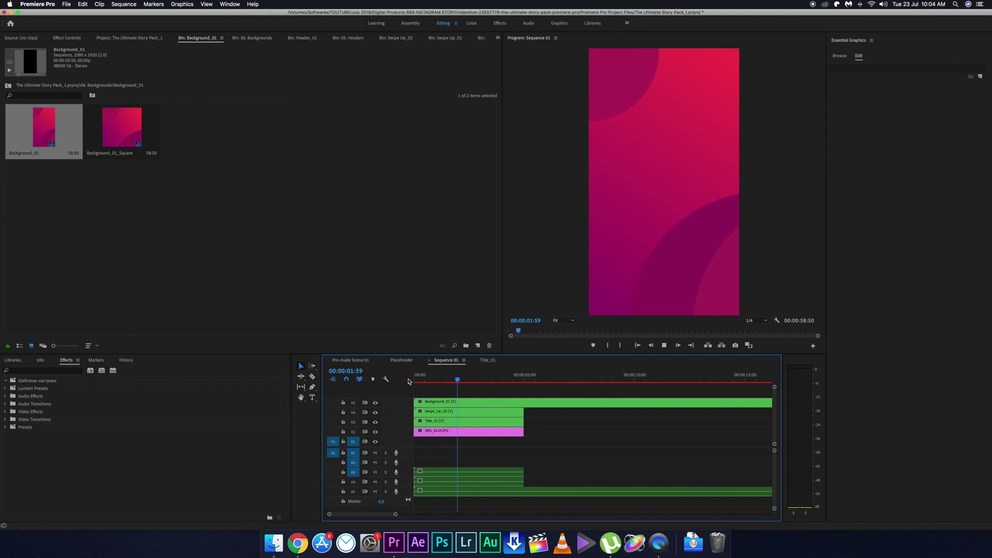
key("space")
mouse_move(469, 407)
left_mouse_down()
mouse_move(472, 393)
mouse_move(472, 414)
mouse_move(471, 399)
mouse_move(460, 399)
left_mouse_up()
left_click(415, 379)
key("space")
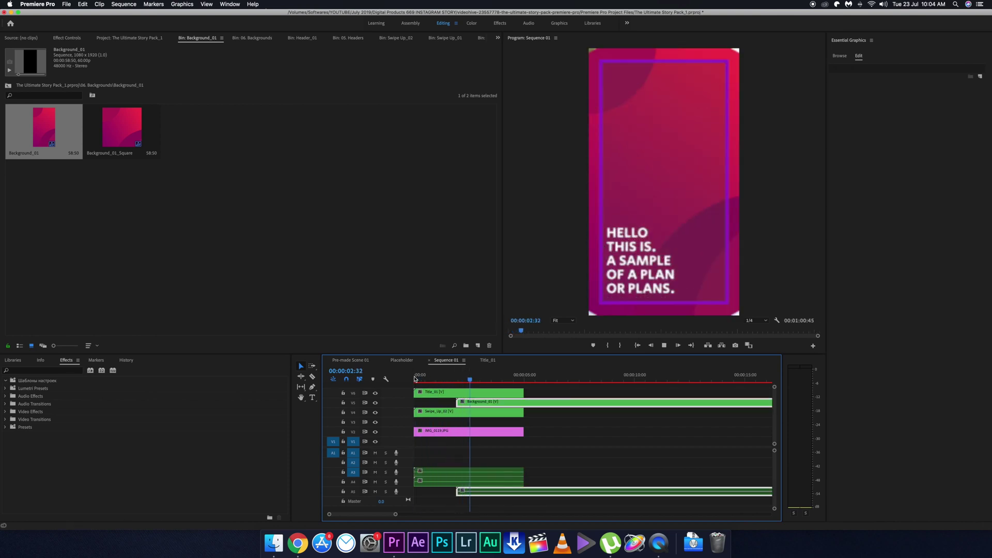
key("space")
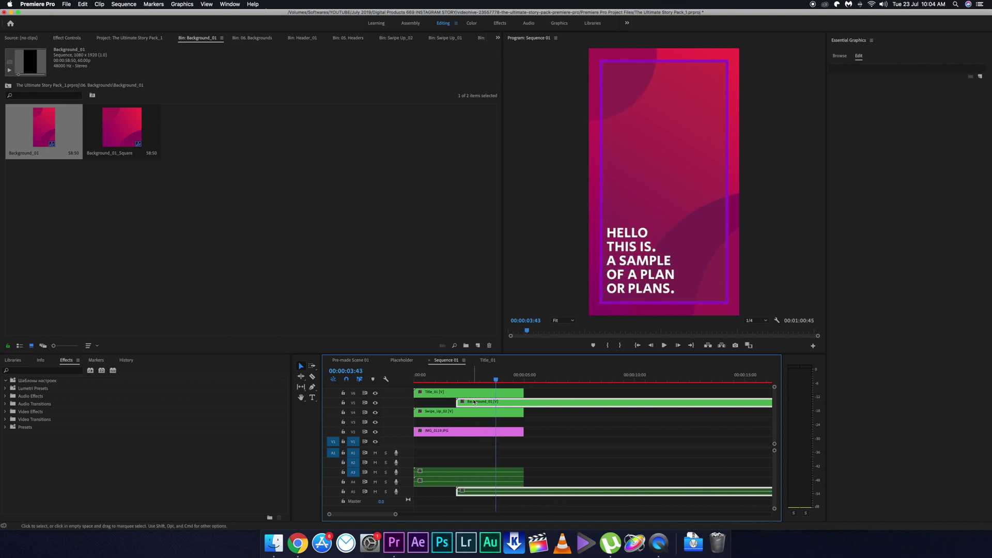
key("Delete")
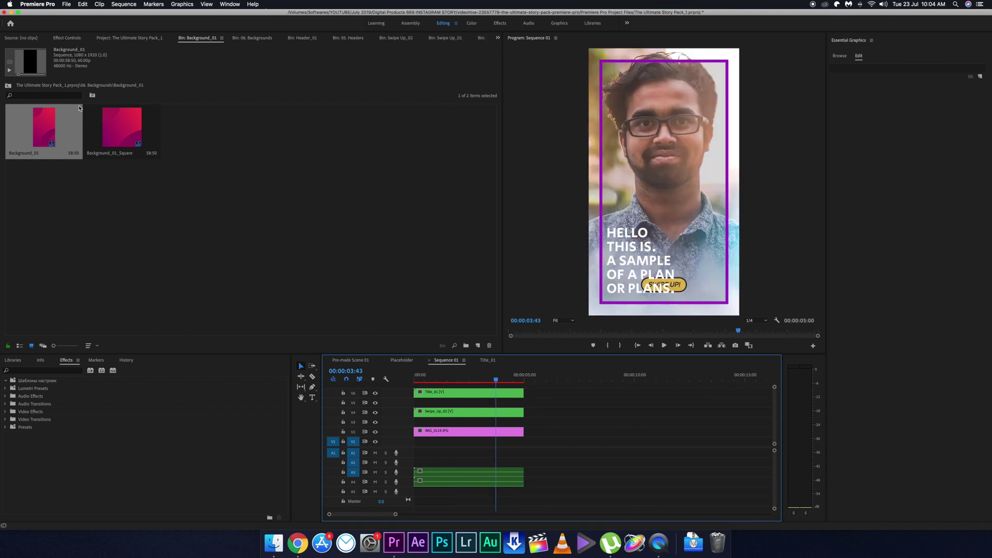
Step: Browse Compositions > 01. Pre-made Scenes > Pre-made Scene 03
left_click(139, 39)
double_click(454, 131)
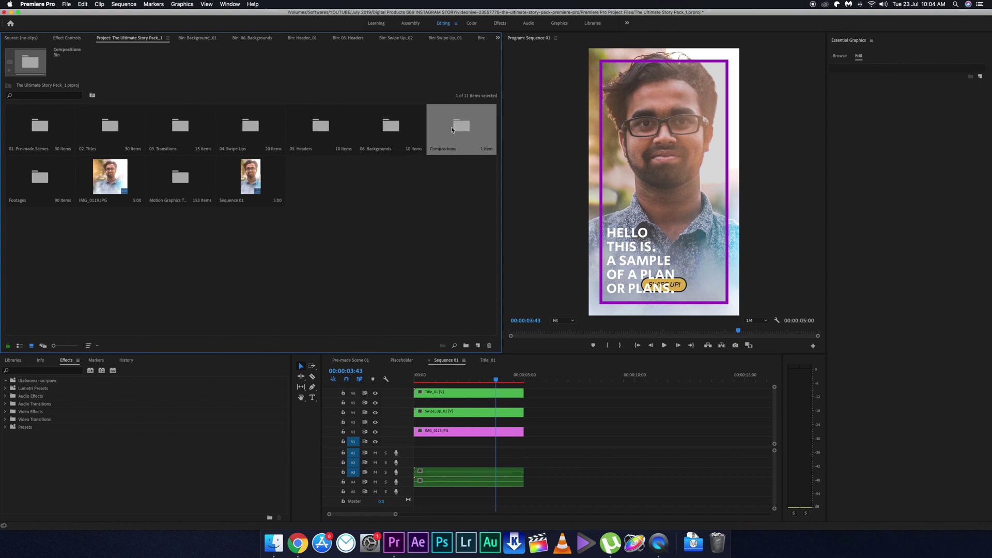
double_click(63, 136)
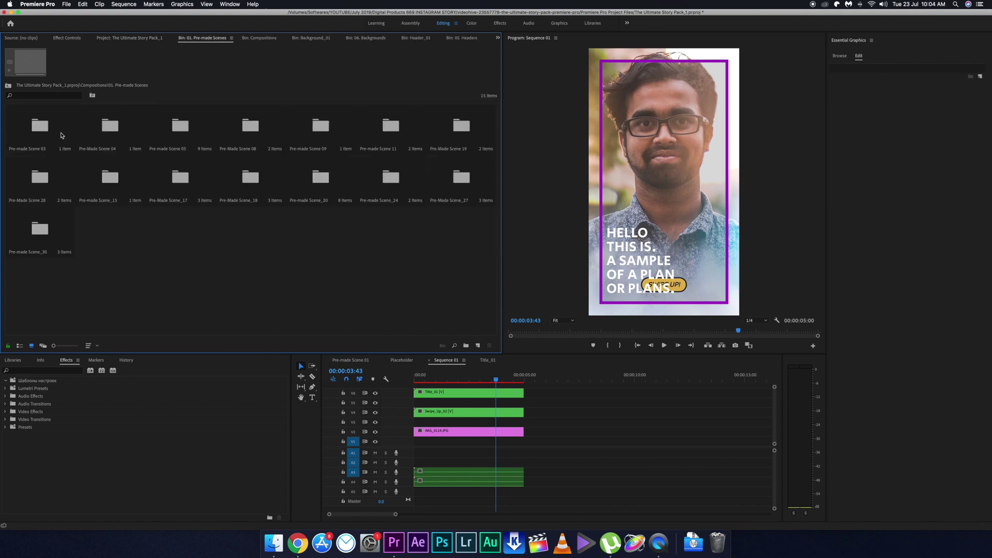
double_click(41, 127)
Step: Place Transition_01_Flare-1 from 03. Transitions over the portrait's end on V3, then scrub it
left_click(158, 41)
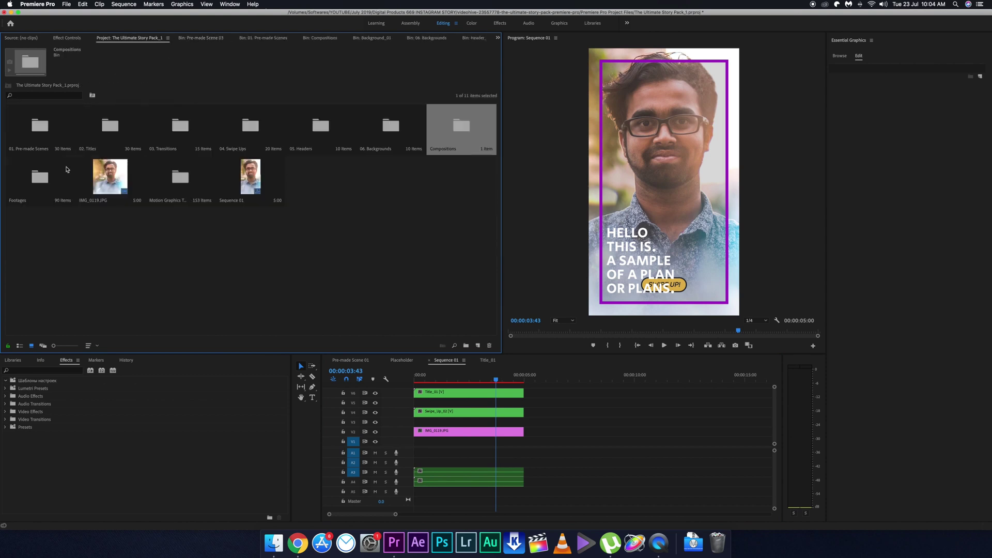
left_click(248, 132)
left_click(178, 135)
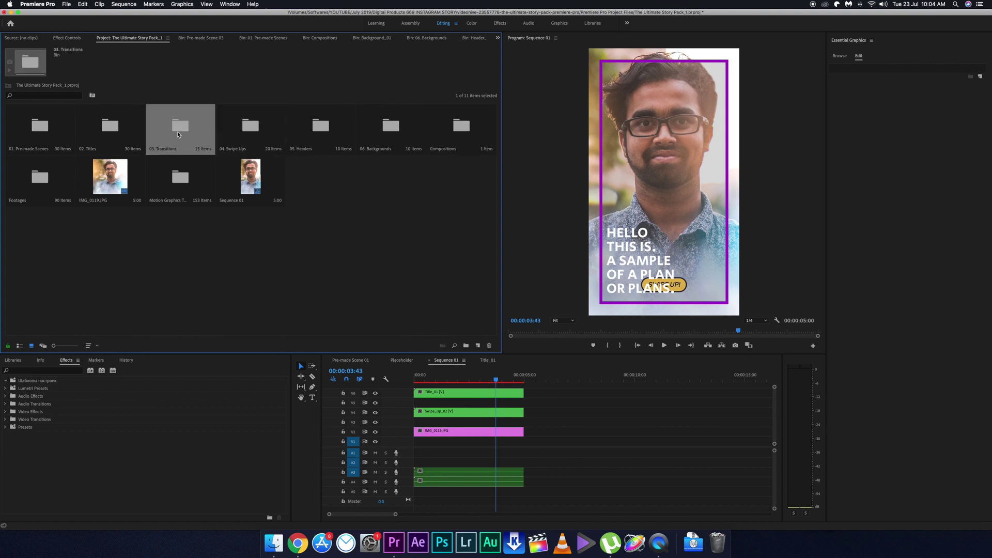
double_click(183, 135)
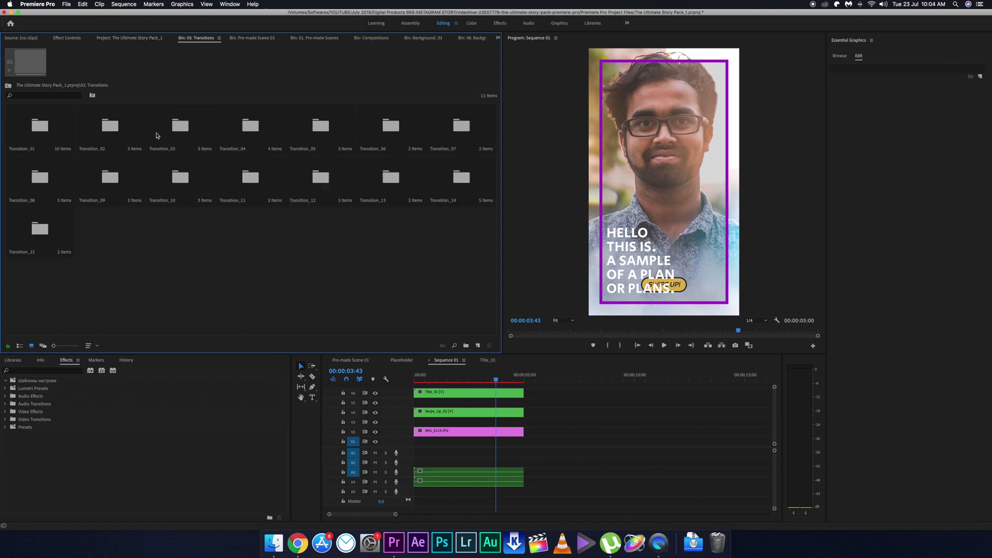
double_click(43, 135)
left_click(93, 124)
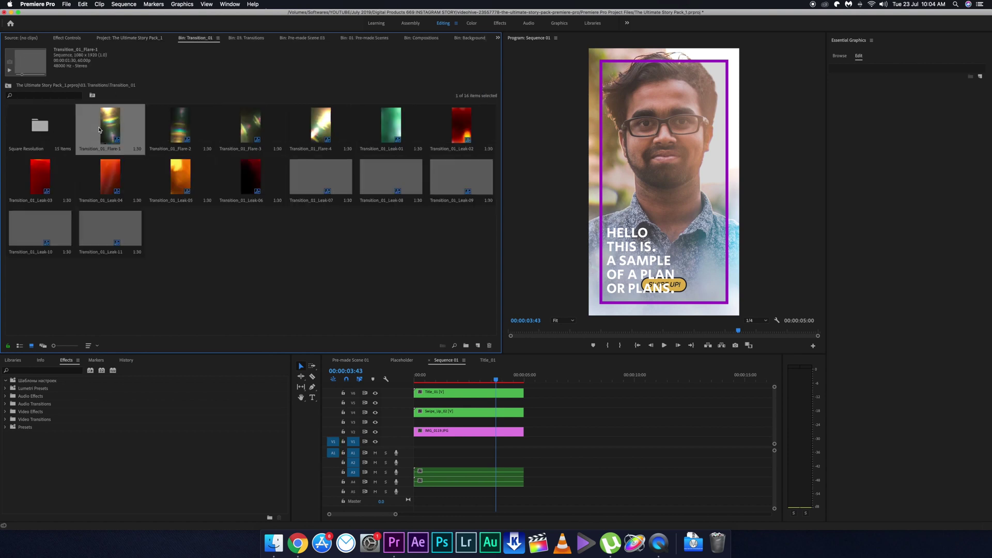
left_click_drag(452, 367, 515, 427)
left_click_drag(512, 381, 481, 381)
Step: Add a forest photo from Finder's Stock Photos onto V2 after IMG_0119
left_click(274, 543)
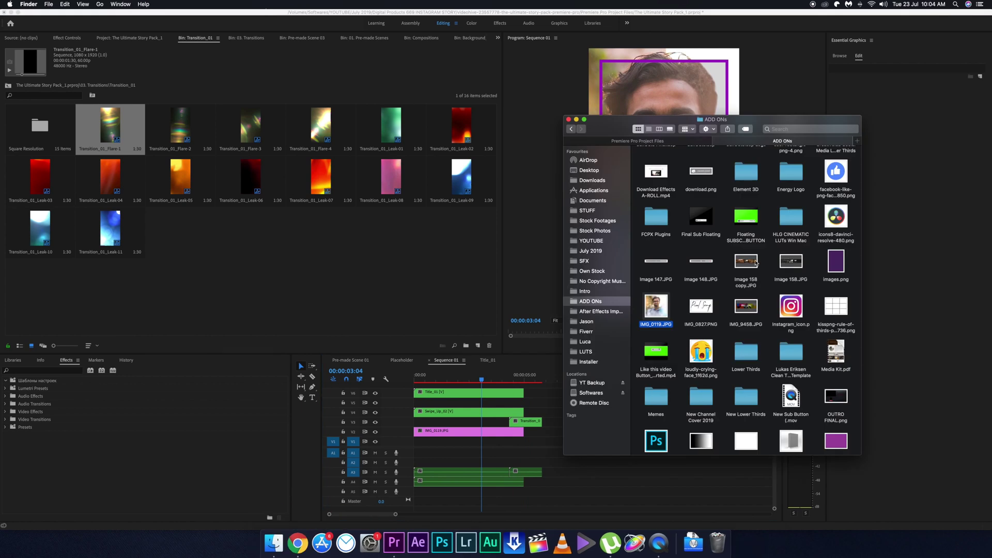
scroll(746, 260, "up", 5)
scroll(746, 260, "down", 6)
scroll(746, 260, "down", 2)
left_click(594, 231)
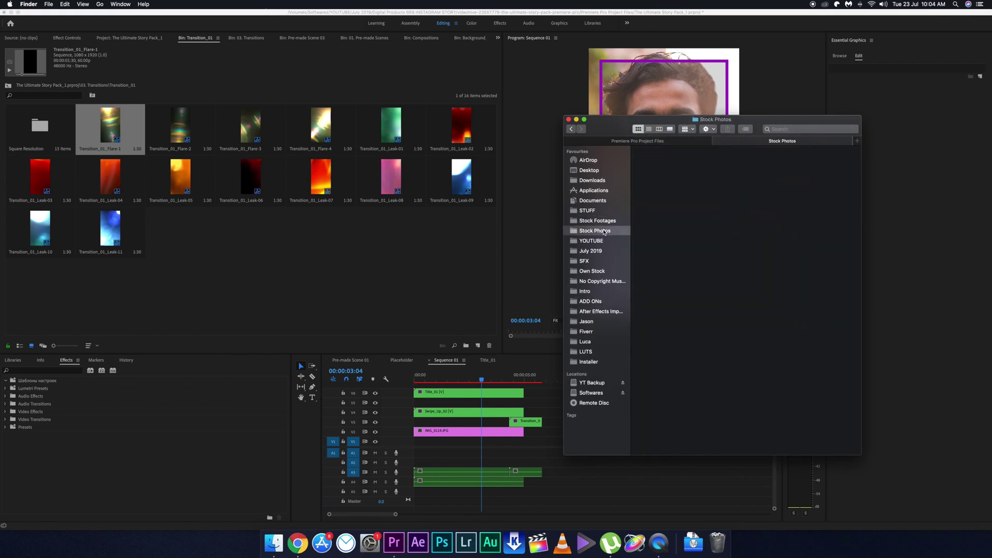
left_click_drag(781, 253, 532, 432)
Step: Scale the forest stock photo up so it fills the frame
left_click(548, 381)
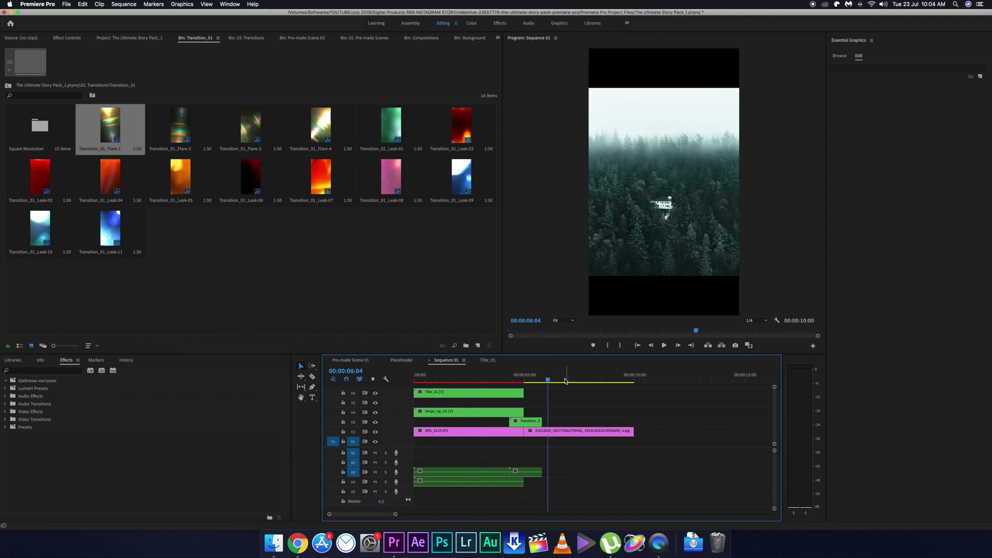
left_click(573, 431)
left_click(661, 219)
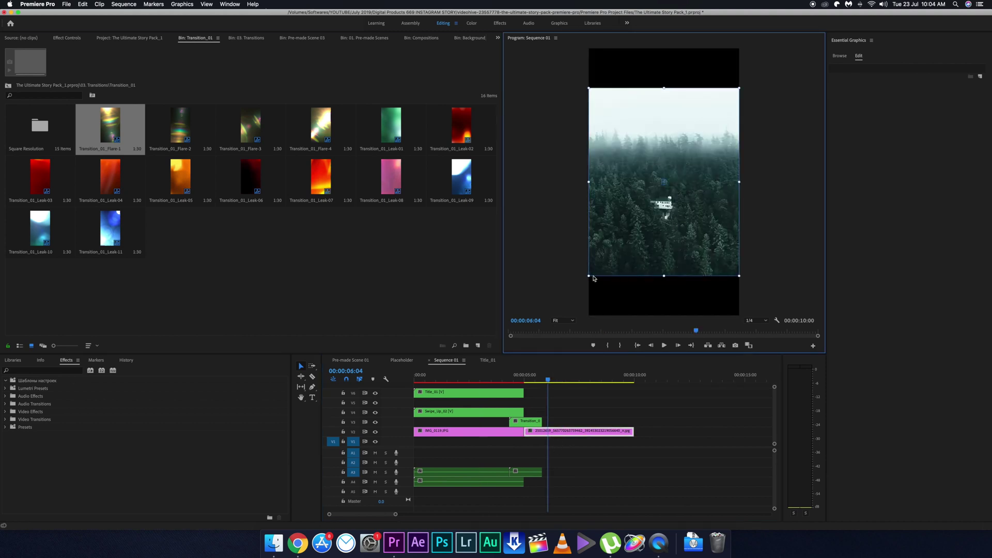
left_click_drag(594, 279, 565, 325)
Step: Preview the flare transition, then select Flare-1 and view its Effect Controls
left_click(504, 381)
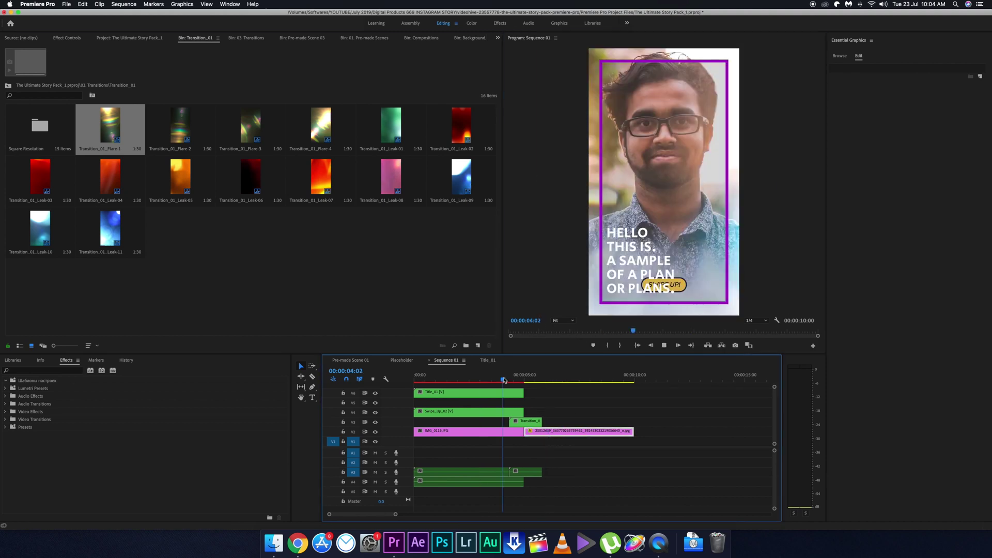
key("space")
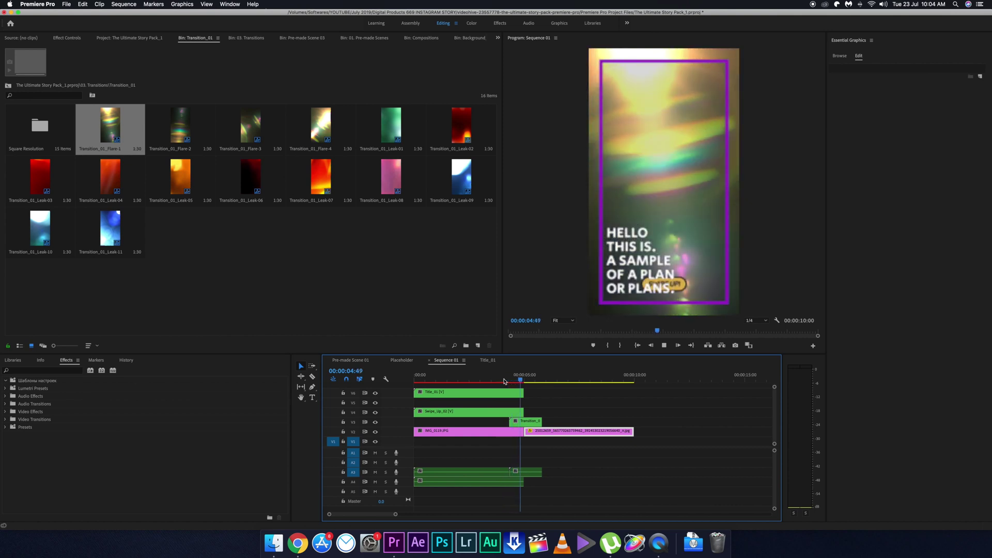
left_click(525, 422)
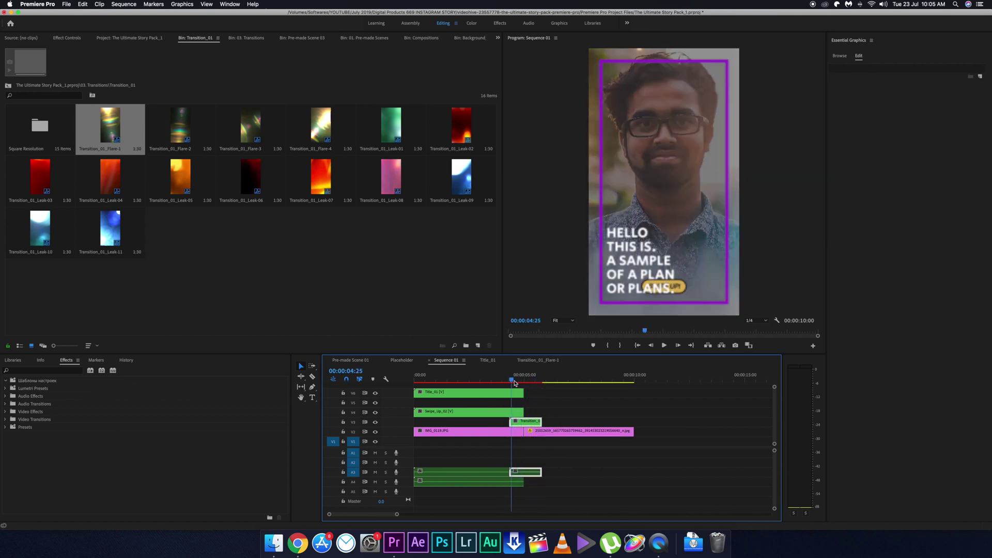
left_click(70, 39)
Step: Set the flare clip's Opacity blend mode to Screen and preview the result
left_click(219, 159)
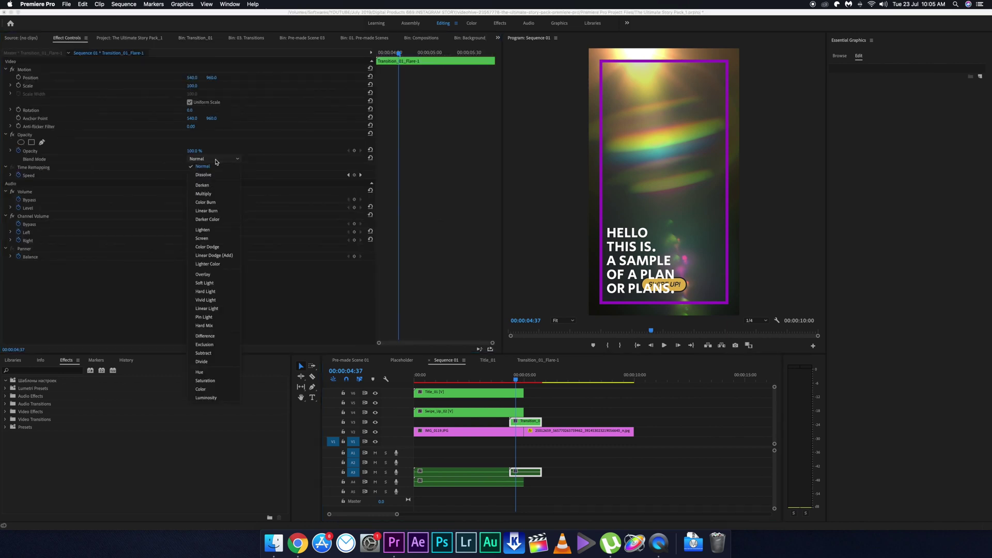
left_click(223, 239)
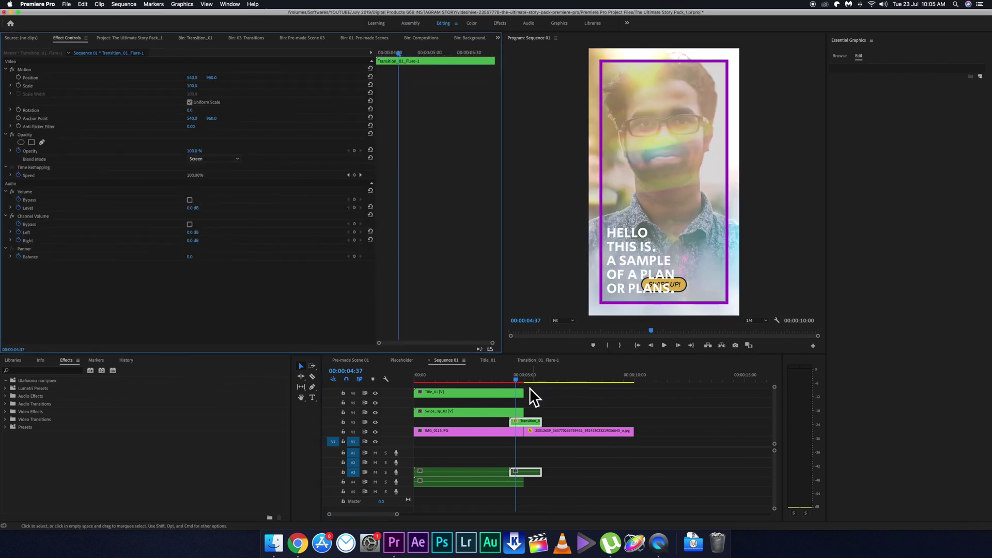
left_click(498, 381)
key("space")
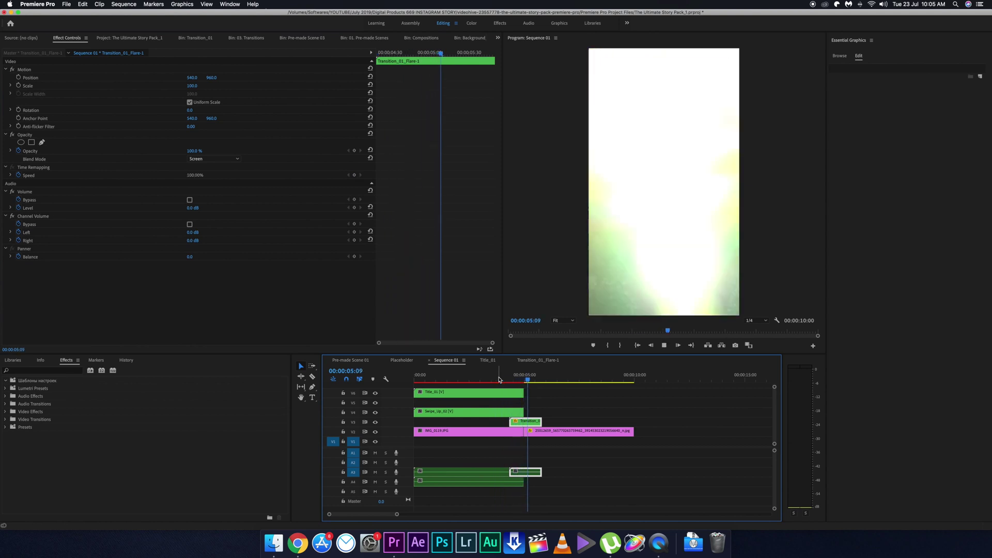
key("space")
Step: Move the flare clip onto a new top V7 track and replay the transition
left_click_drag(532, 423, 527, 385)
left_click(506, 381)
key("space")
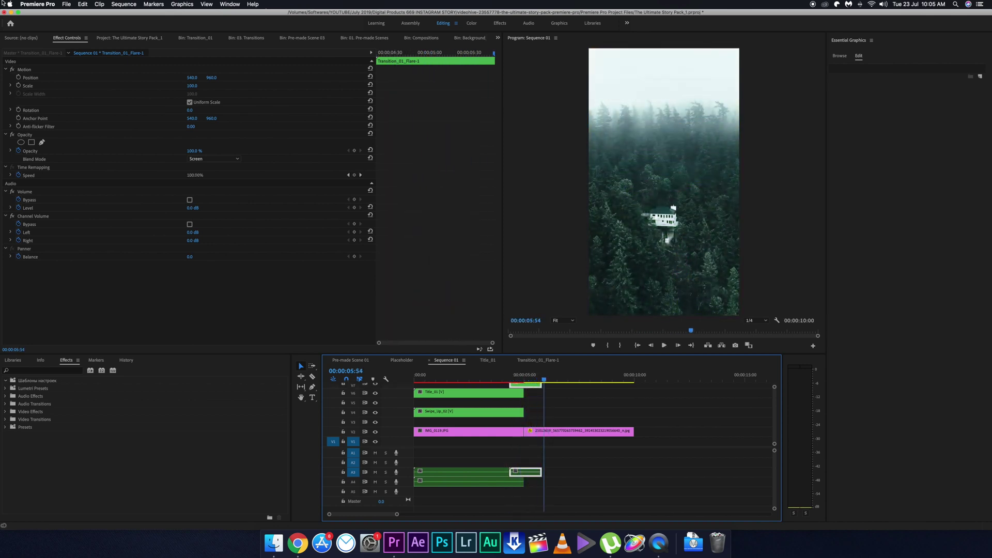
left_click(112, 38)
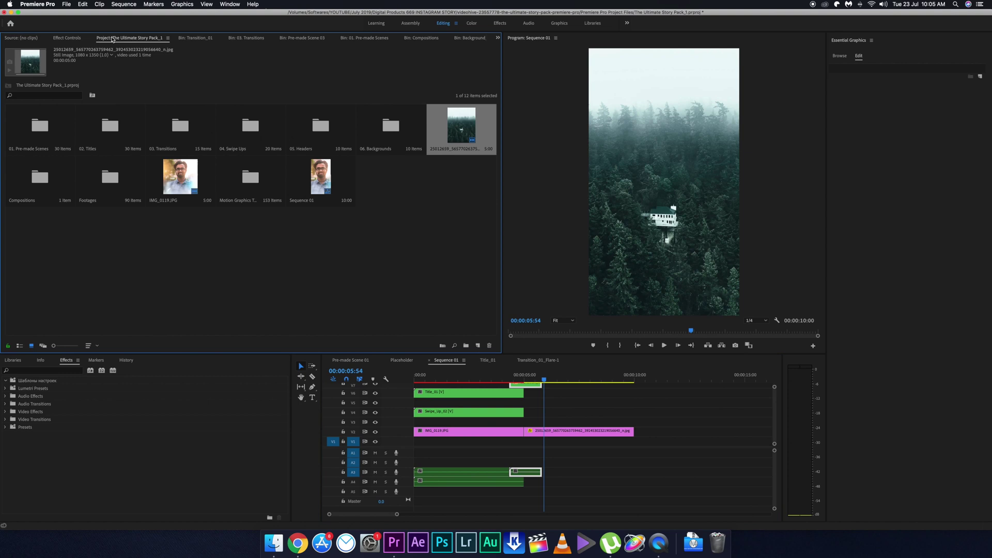
Step: Add Transition_02_Left-Right from 03. Transitions to the top track near 5 seconds and preview it
double_click(191, 137)
double_click(130, 133)
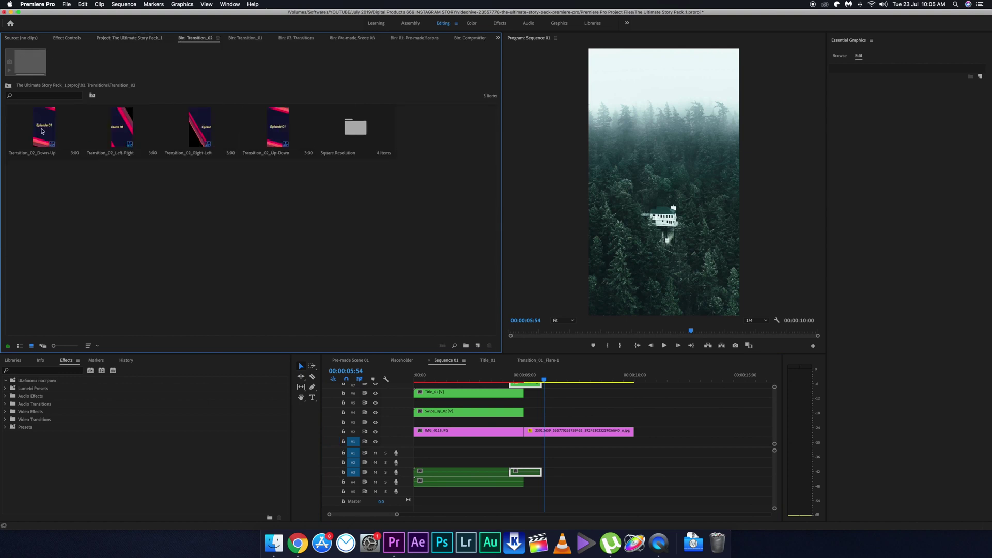
left_click_drag(116, 130, 538, 403)
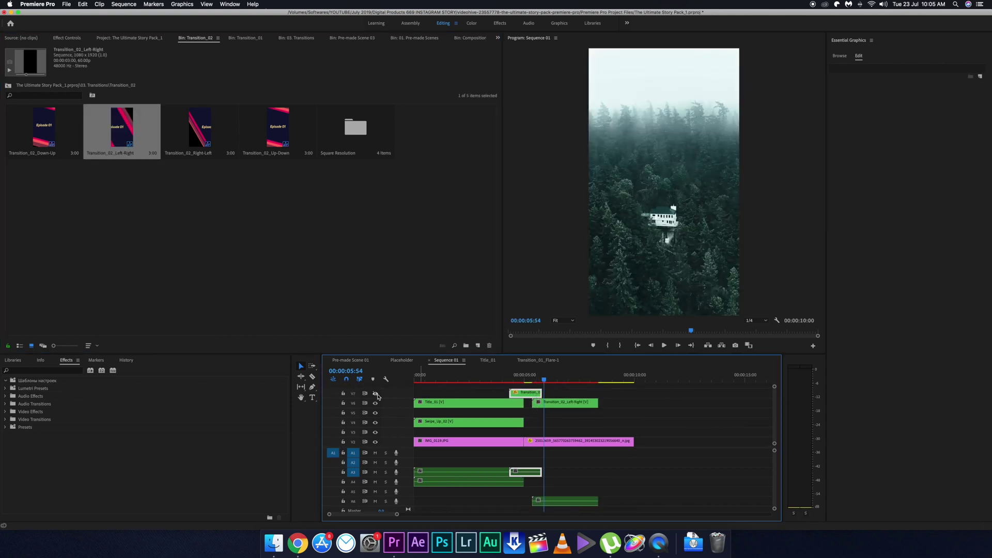
left_click_drag(538, 402, 502, 394)
left_click(487, 381)
key("space")
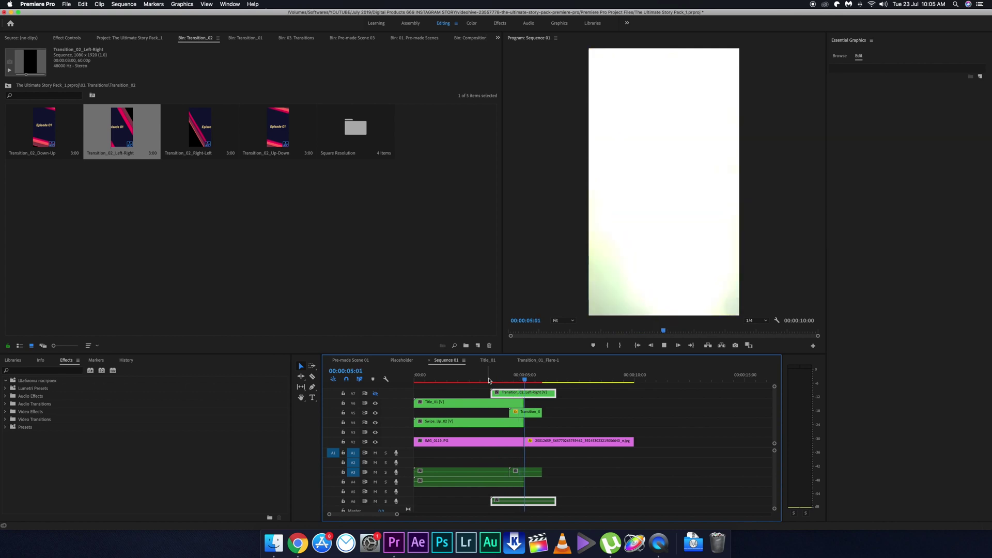
key("space")
Step: Shift the Left-Right transition slightly earlier, recheck it, then open its nested sequence's graphic
mouse_move(535, 381)
left_mouse_down()
mouse_move(490, 381)
mouse_move(548, 397)
mouse_move(507, 381)
mouse_move(525, 381)
left_mouse_up()
key("space")
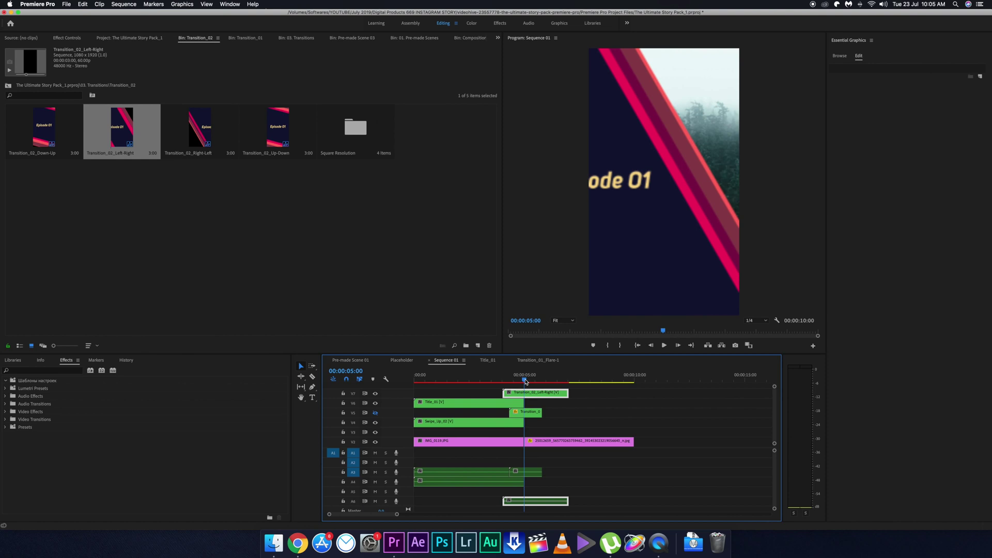
left_click_drag(528, 393, 518, 392)
left_click(489, 381)
key("space")
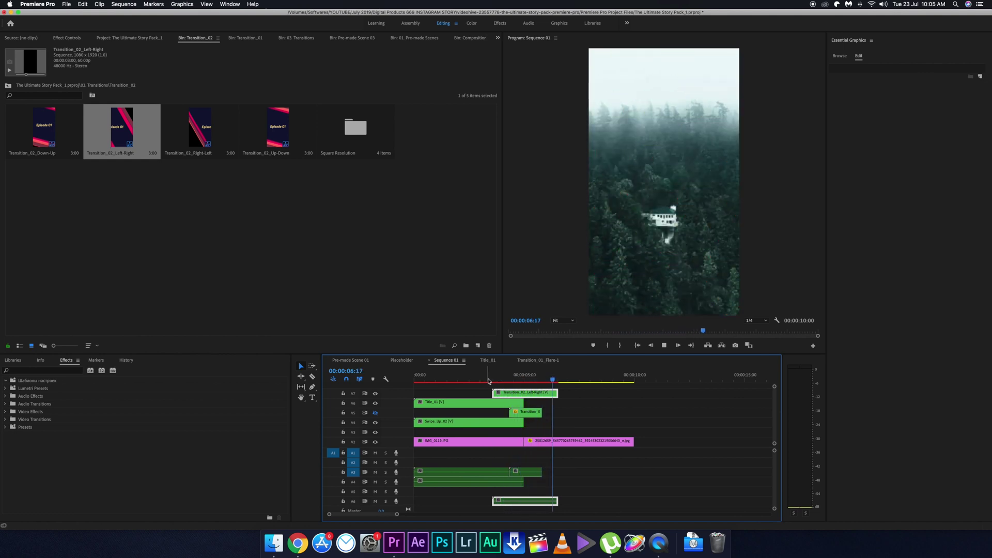
left_click(490, 381)
double_click(525, 393)
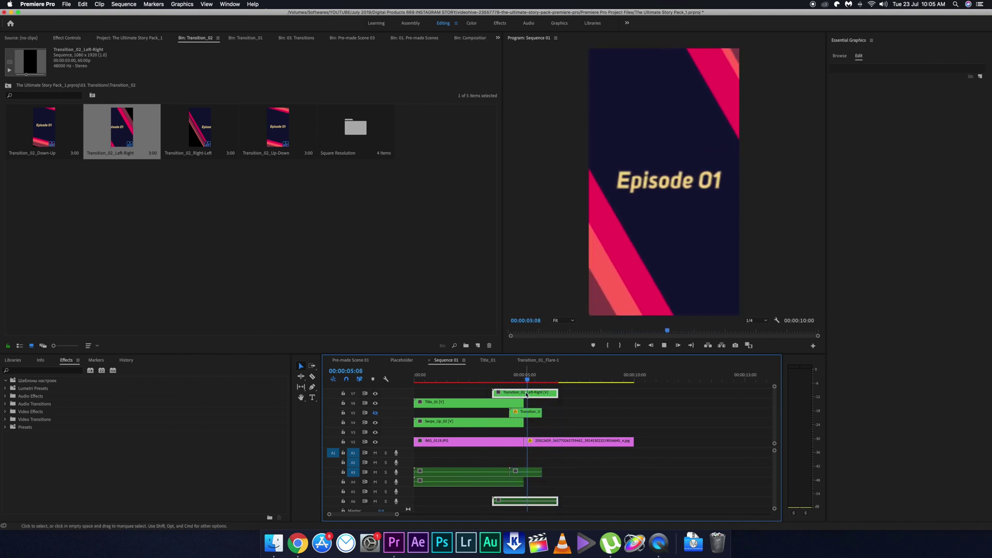
left_click(474, 433)
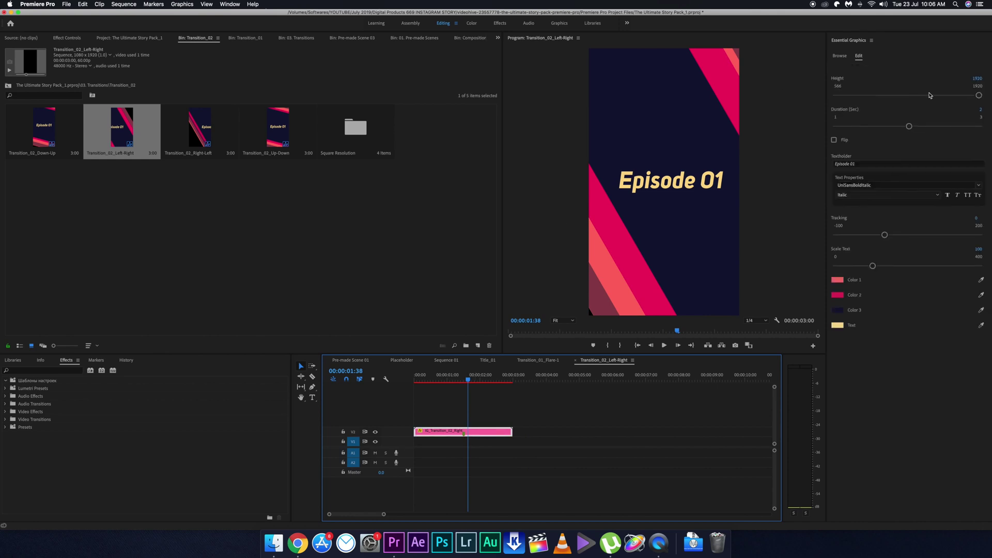
Step: Replace the Textholder text 'Episode 01' with 'SAMPLE', then switch to the Flare-1 sequence
left_click(840, 164)
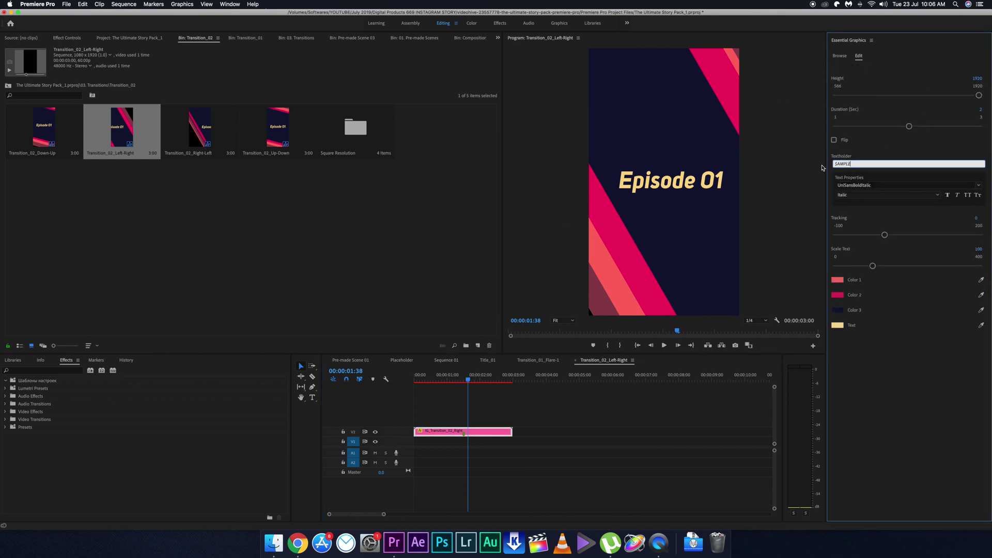
mouse_move(467, 381)
left_mouse_down()
mouse_move(455, 381)
mouse_move(465, 380)
left_mouse_up()
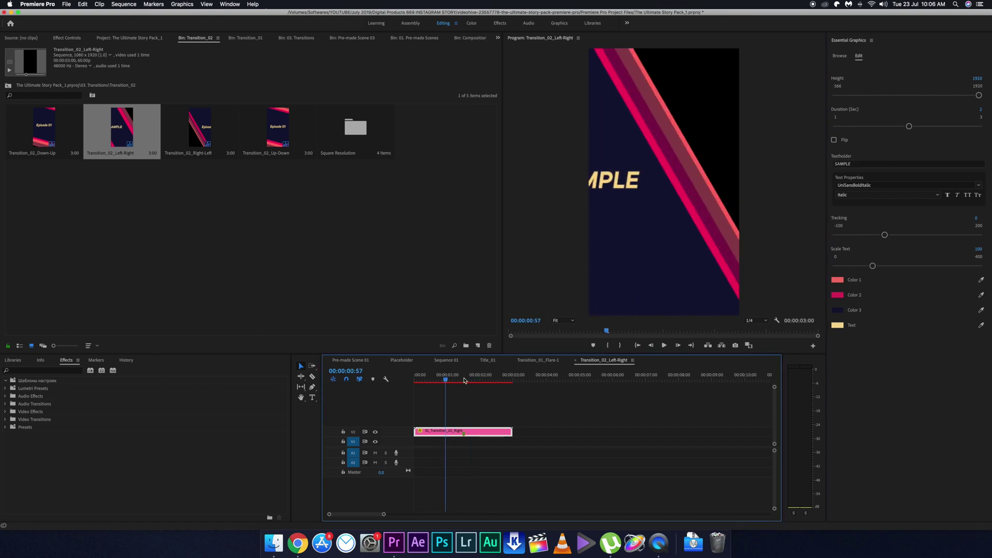
left_click(539, 360)
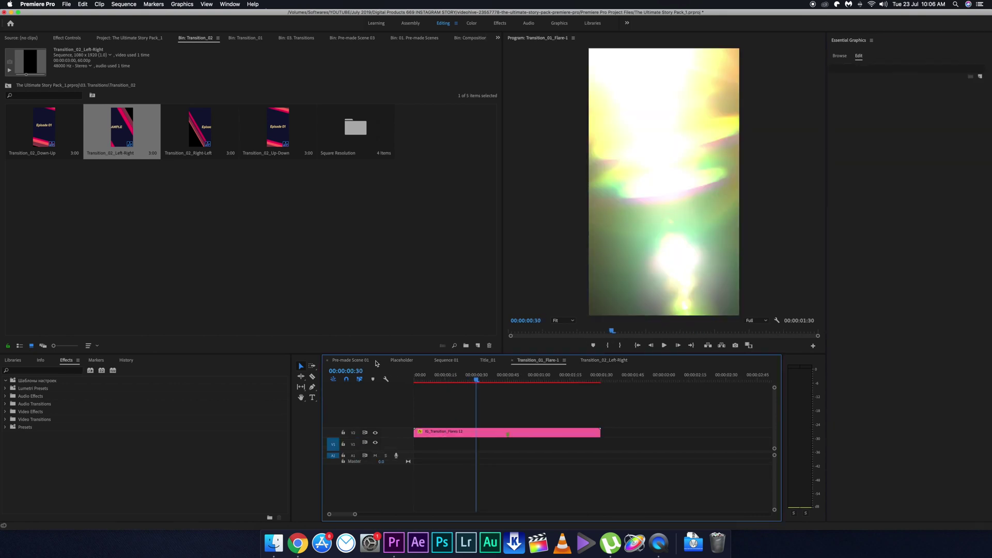
Step: Back on Sequence 01, scrub and play through the portrait, both transitions and forest photo
left_click(446, 360)
left_click_drag(534, 382, 483, 383)
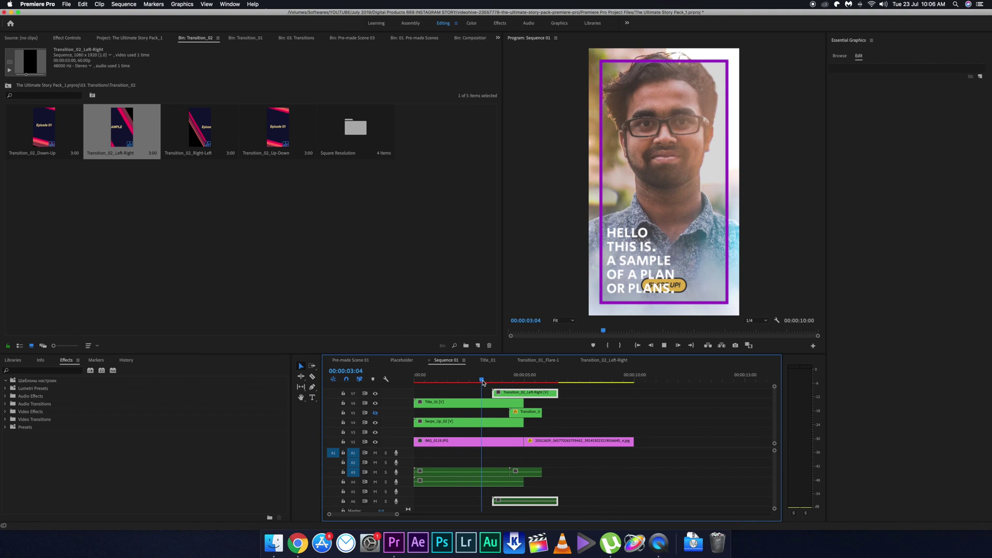
key("space")
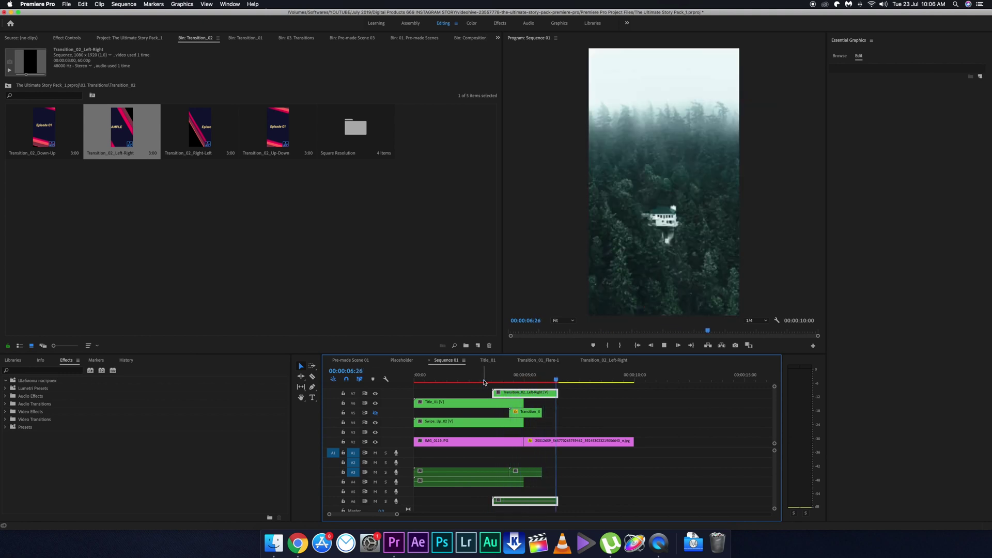
left_click_drag(415, 388, 579, 398)
left_click(499, 377)
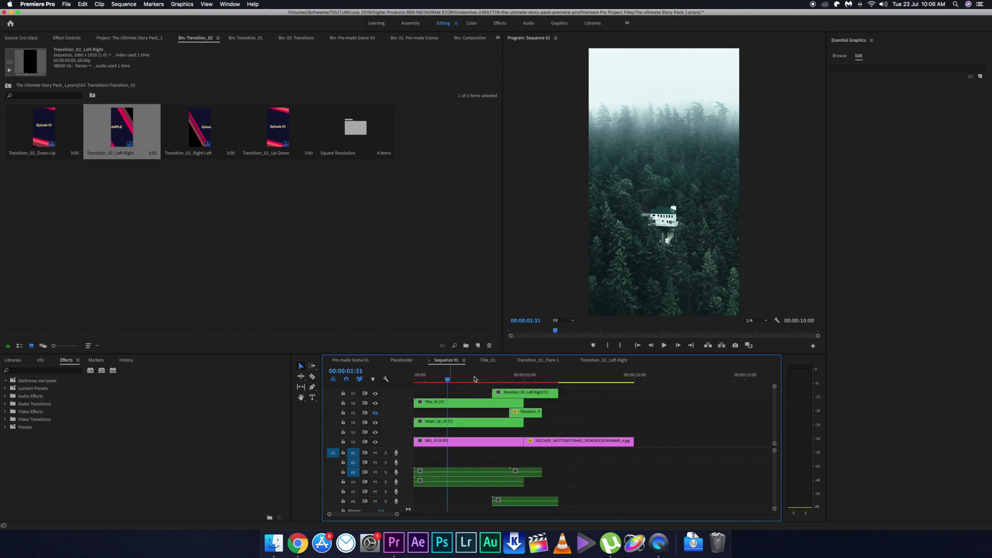
mouse_move(490, 383)
left_mouse_down()
mouse_move(563, 381)
mouse_move(491, 387)
left_mouse_up()
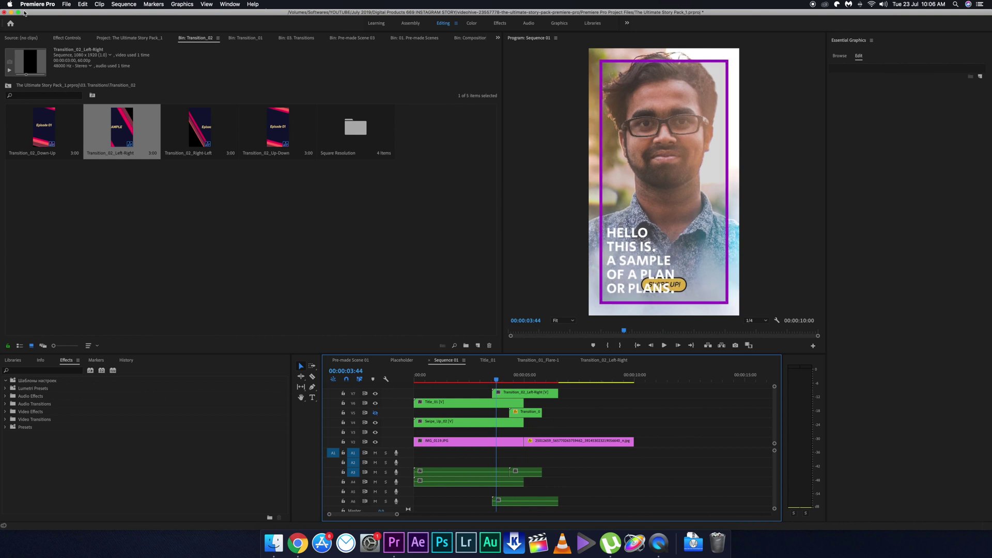
left_click(66, 4)
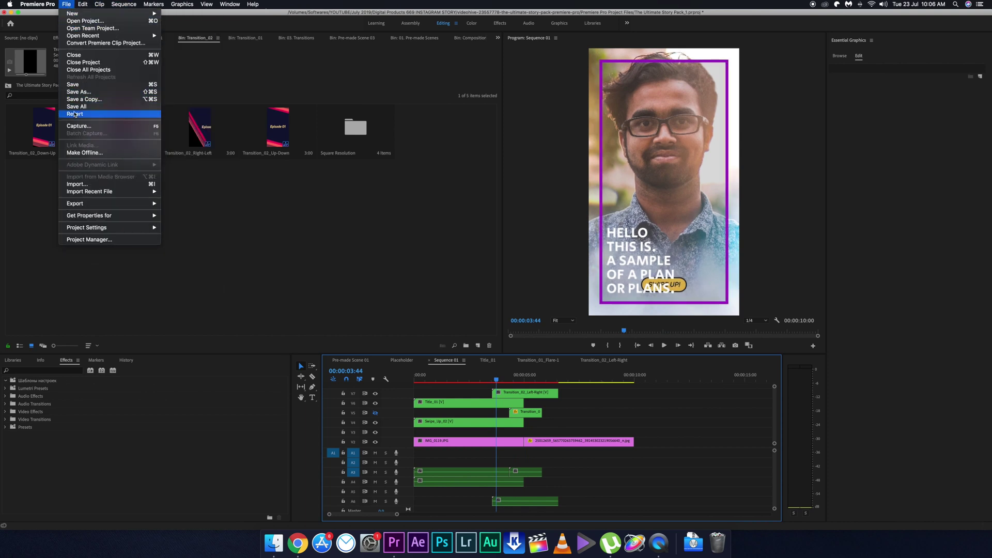
Step: Open the Export Settings dialog for Sequence 01 from File > Export > Media
mouse_move(117, 206)
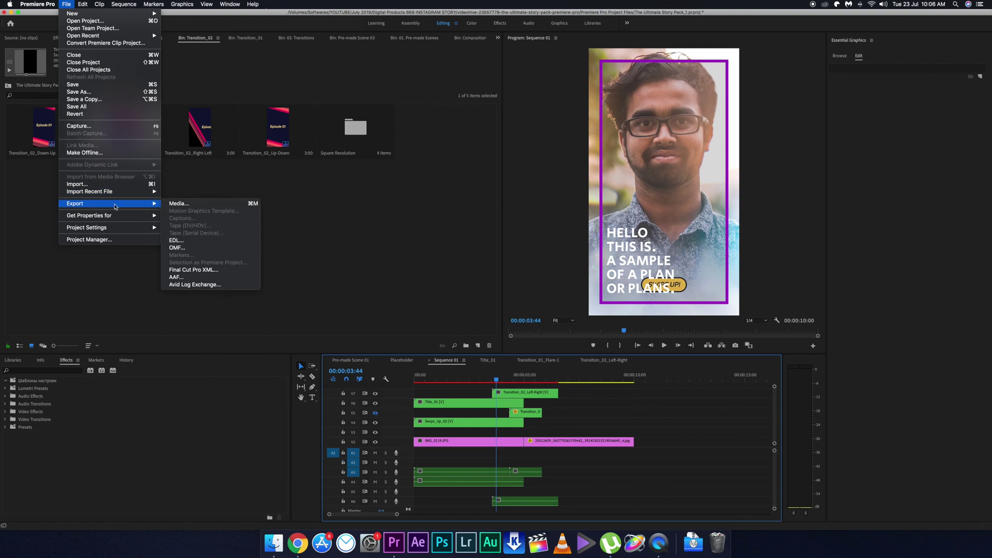
left_click(192, 207)
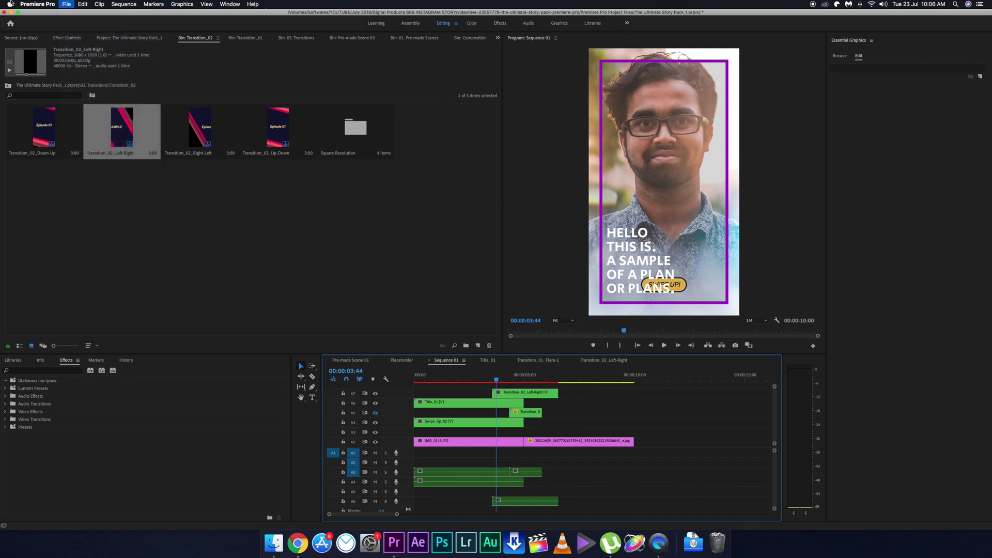